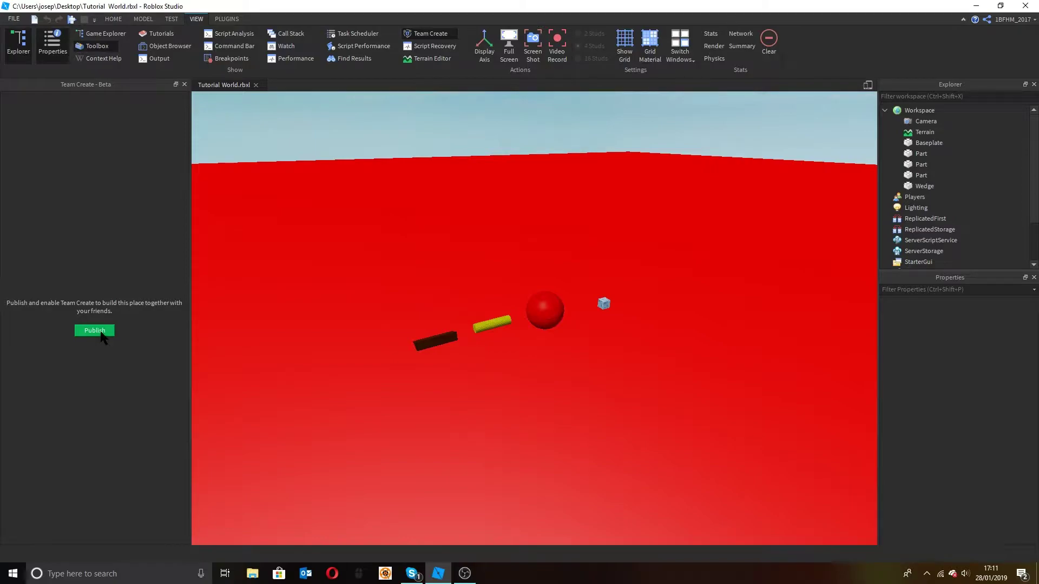
Publish the place to Roblox as a private place named Tutorial World and finish the publishing dialog.
left_click(95, 331)
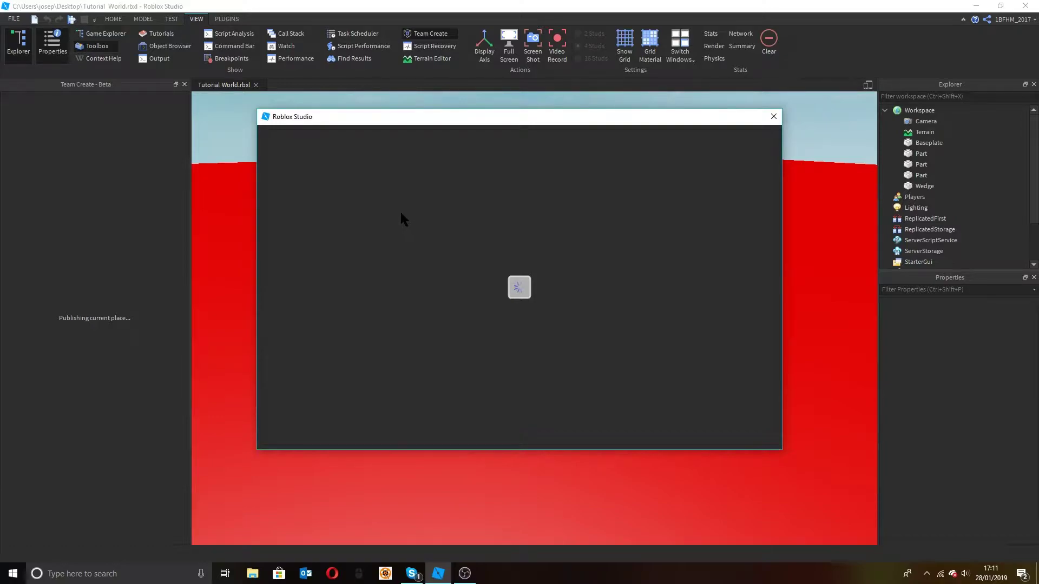
left_click(340, 207)
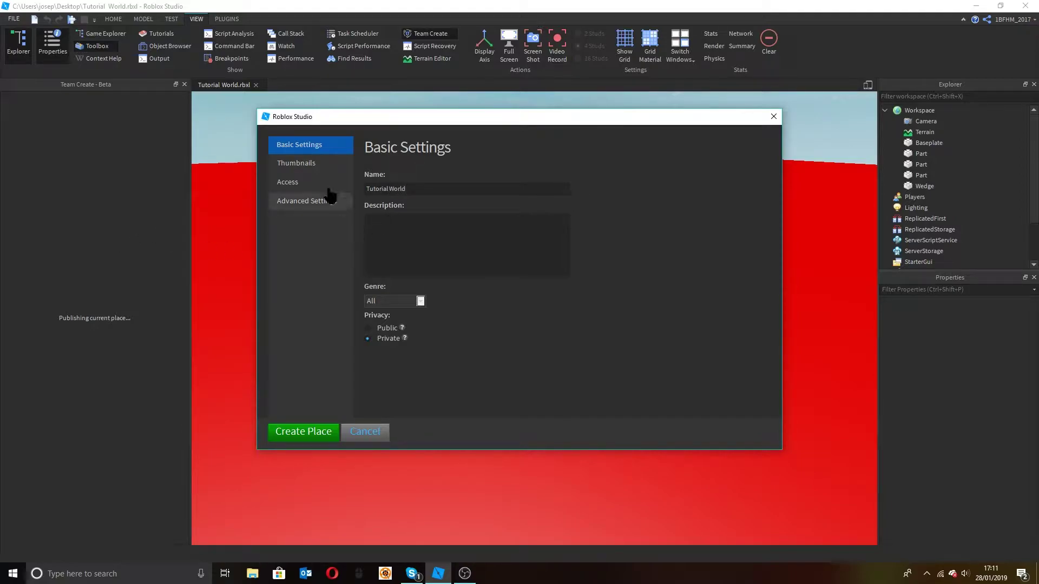
left_click(304, 433)
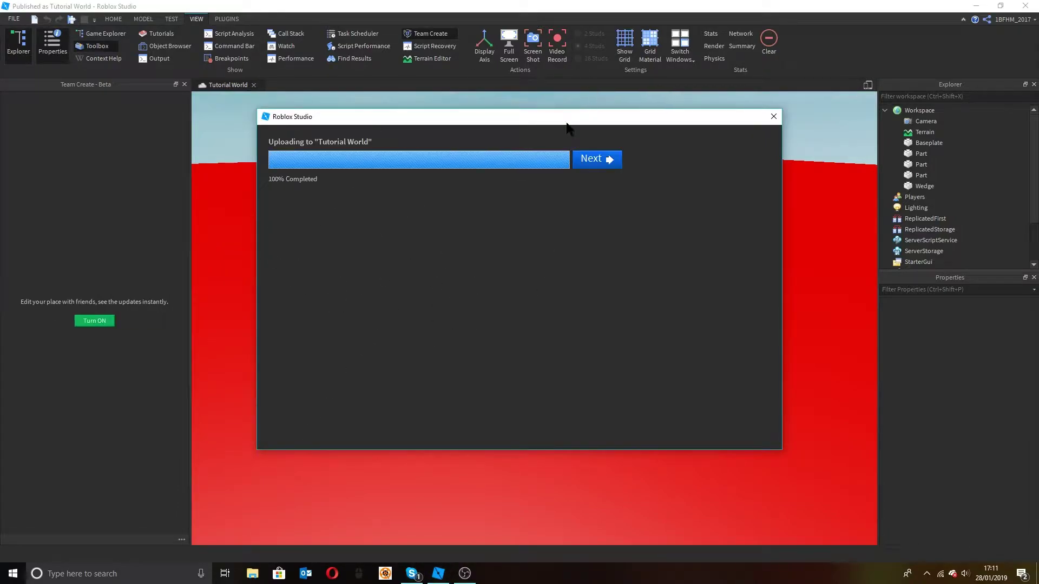
left_click(590, 163)
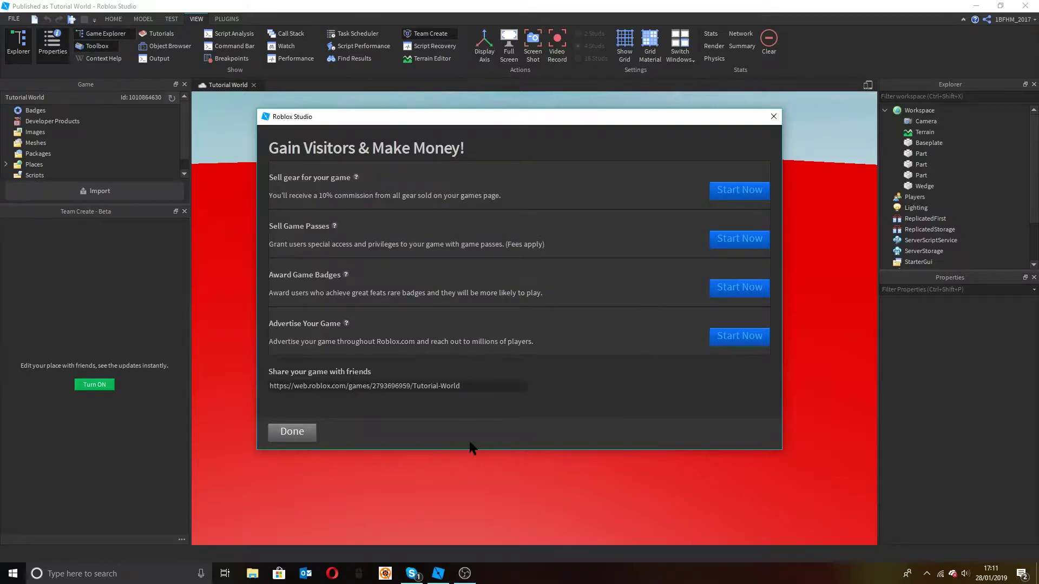
left_click(291, 433)
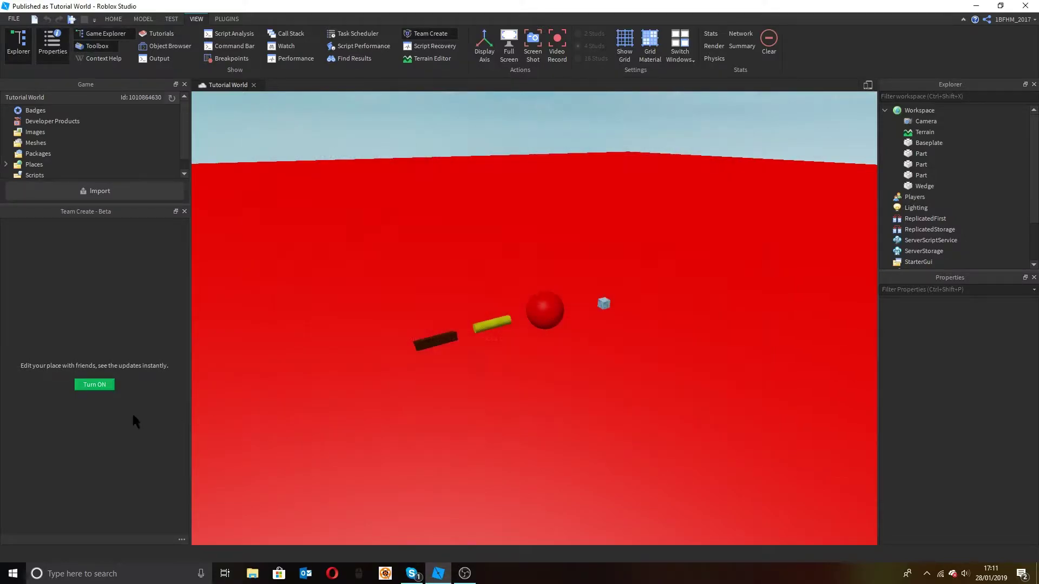
Turn on Team Create for the published place and invite a friend by username to edit it.
left_click(97, 386)
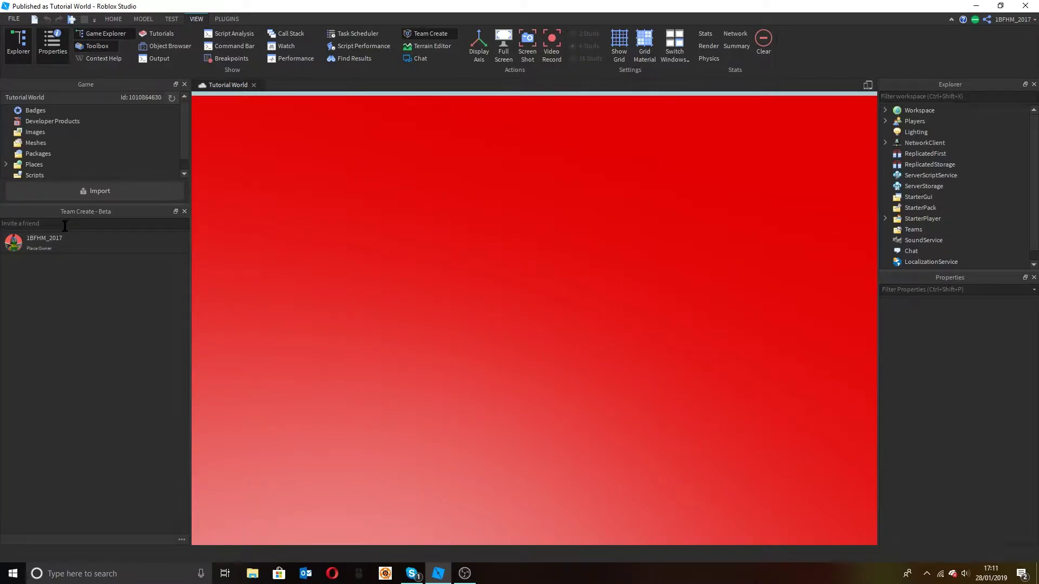
right_click_drag(390, 251, 391, 251)
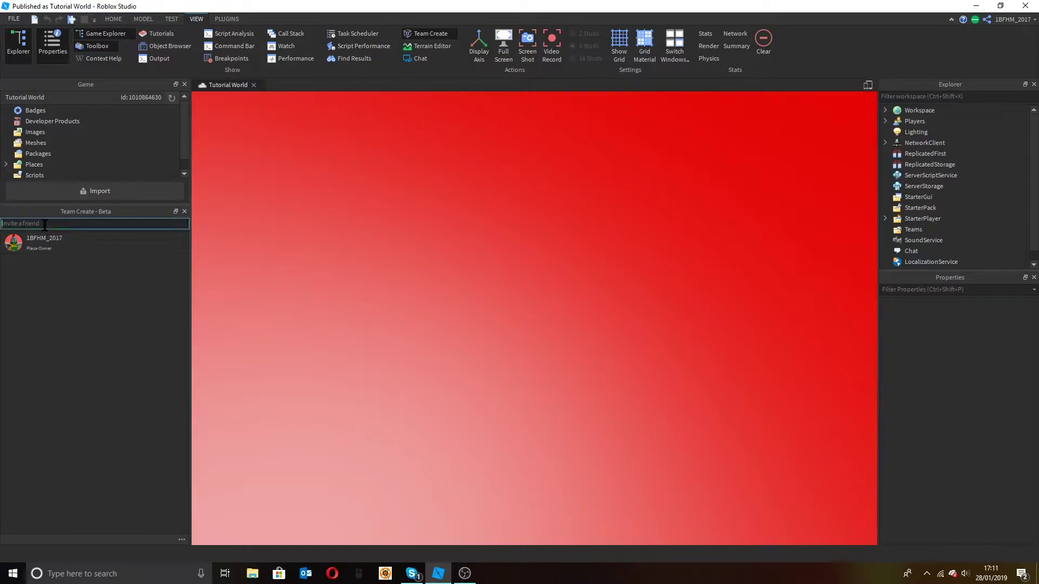
type("sup")
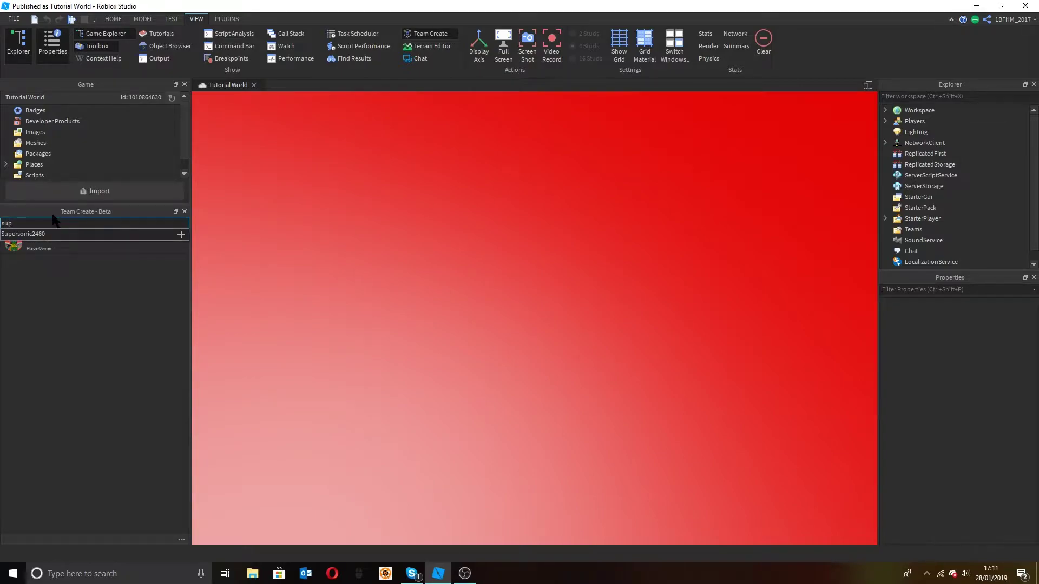
left_click(73, 233)
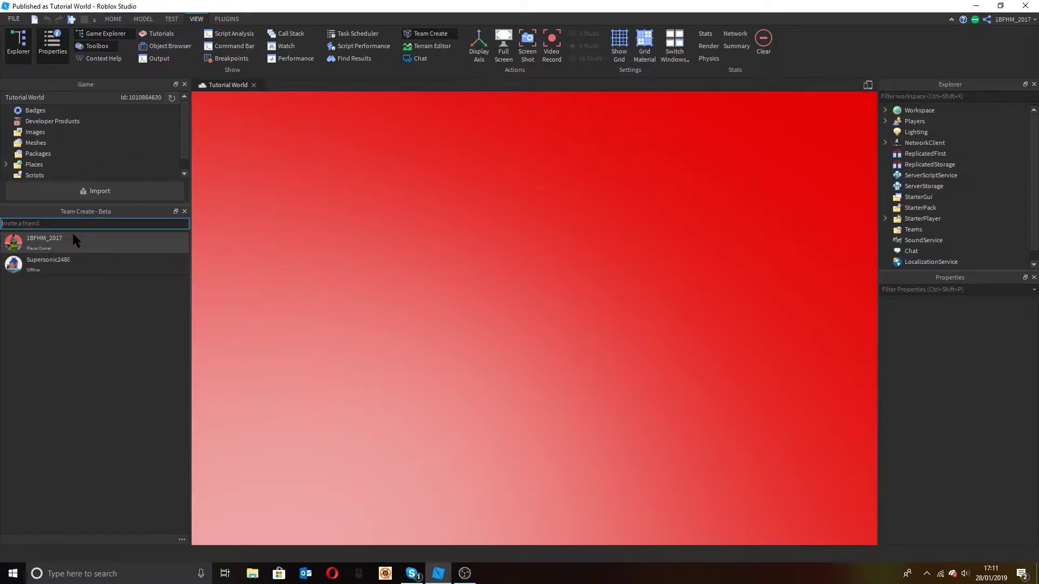
scroll(435, 228, "down", 5)
scroll(458, 294, "up", 5)
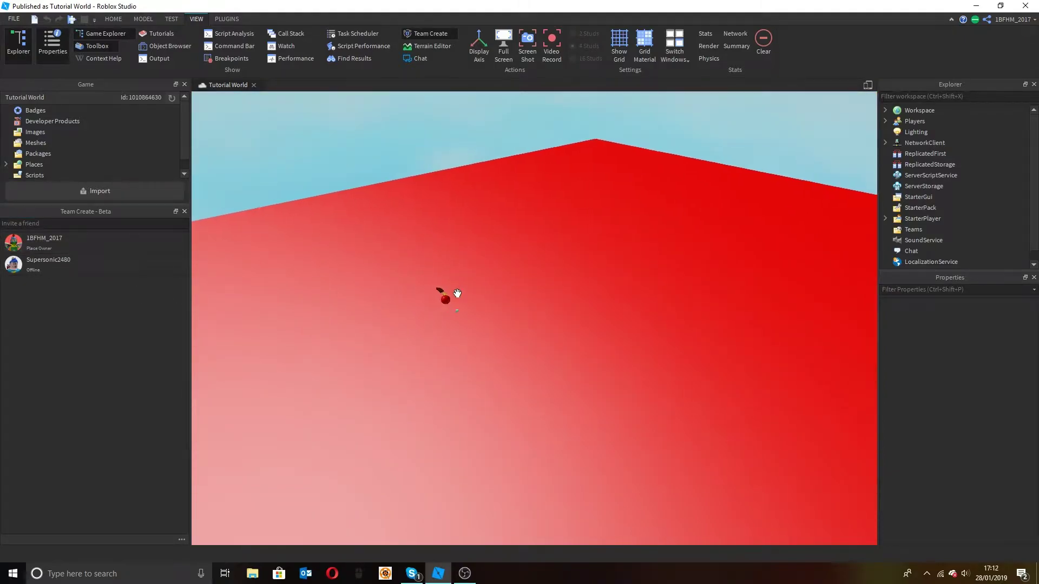
right_click_drag(458, 293, 457, 297)
scroll(457, 294, "up", 6)
scroll(458, 296, "down", 4)
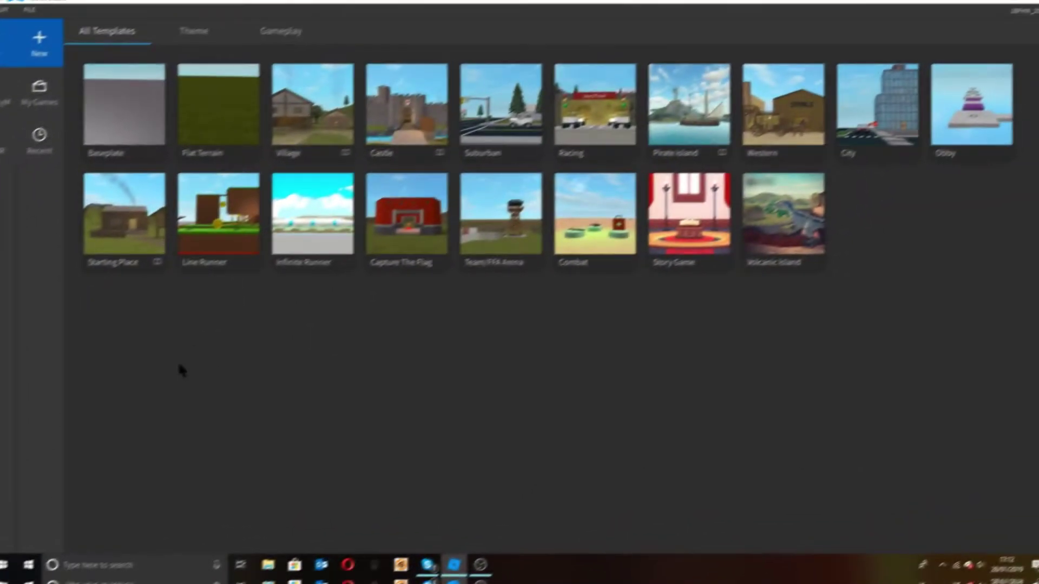
Browse the account's own and shared games and open the Tutorial World place.
left_click(25, 98)
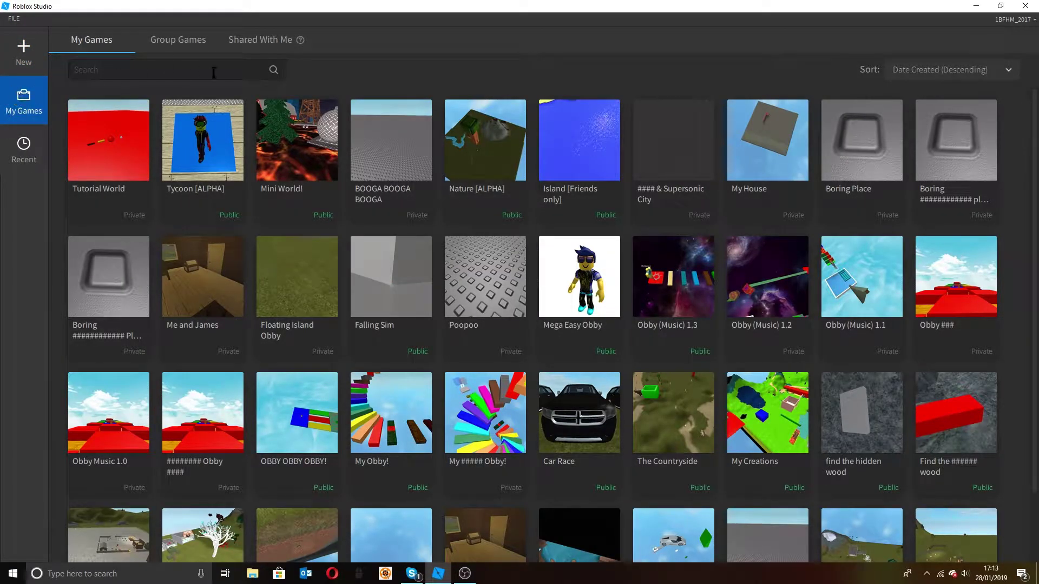
left_click(255, 49)
left_click(101, 162)
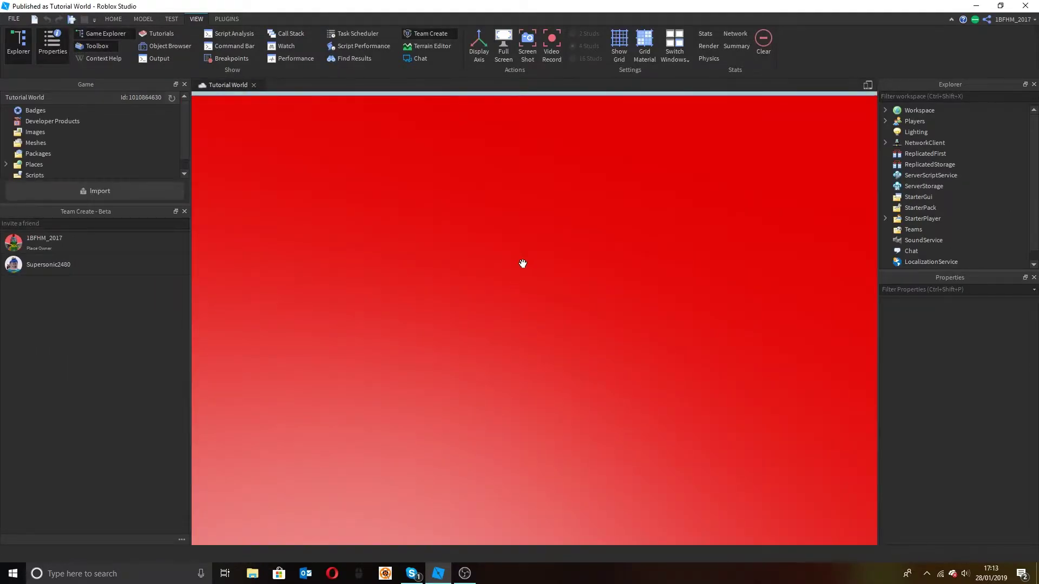
Close the Game and Team Create windows to give the 3D view more room.
right_click_drag(523, 263, 514, 238)
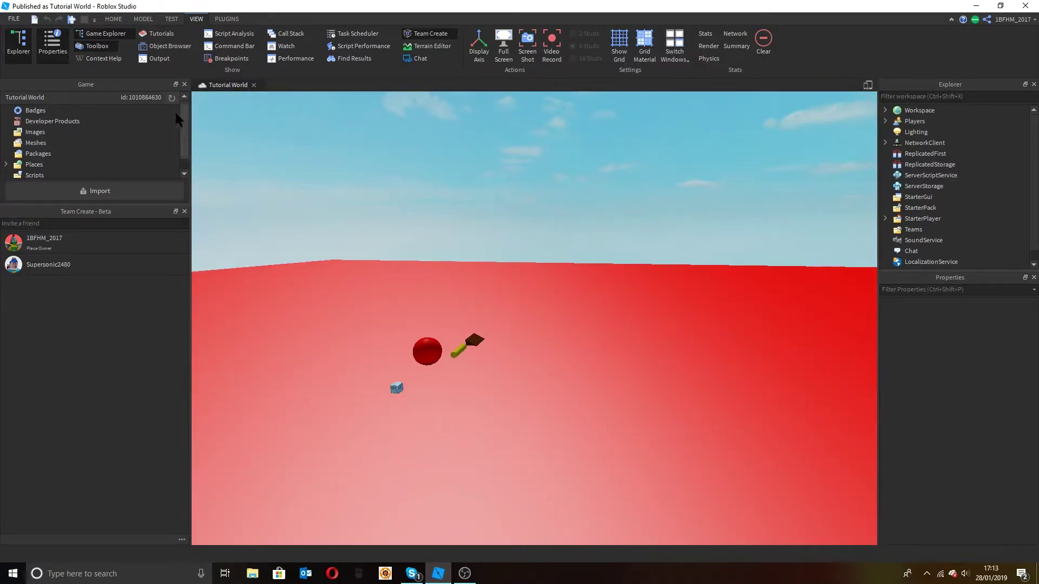
left_click(185, 84)
left_click(184, 85)
key("a")
right_click_drag(317, 319, 318, 319)
key("w")
key("a")
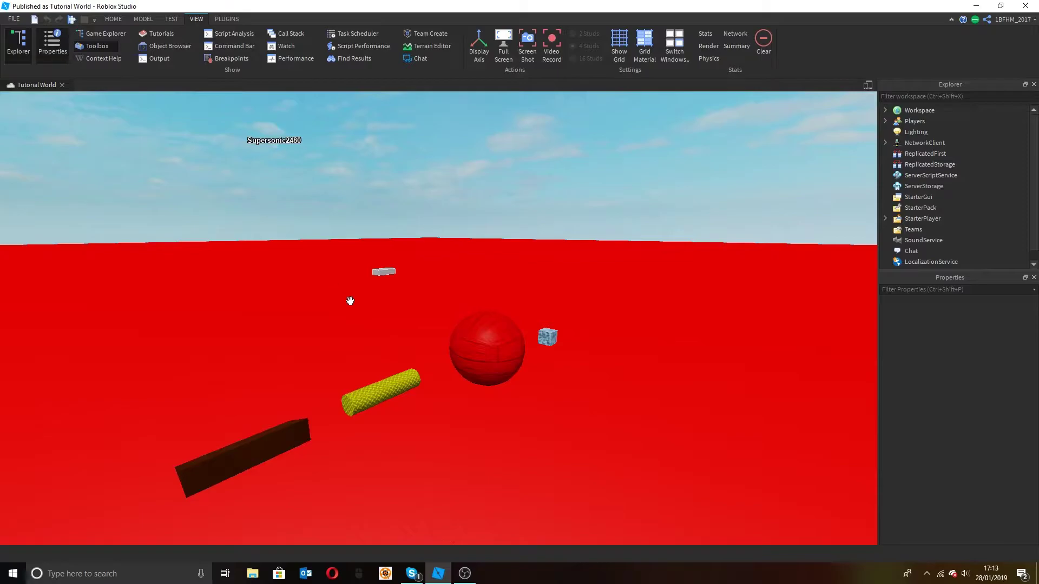
right_click_drag(460, 219, 460, 219)
right_click_drag(419, 365, 419, 364)
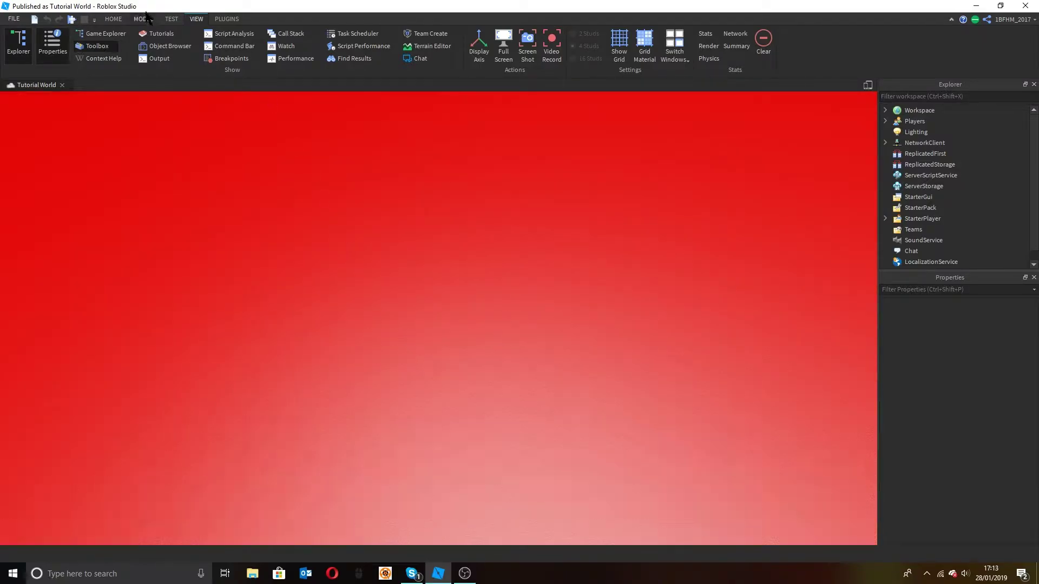
Insert a block part on the baseplate and scale it shorter lengthwise and taller into an upright post.
left_click(113, 20)
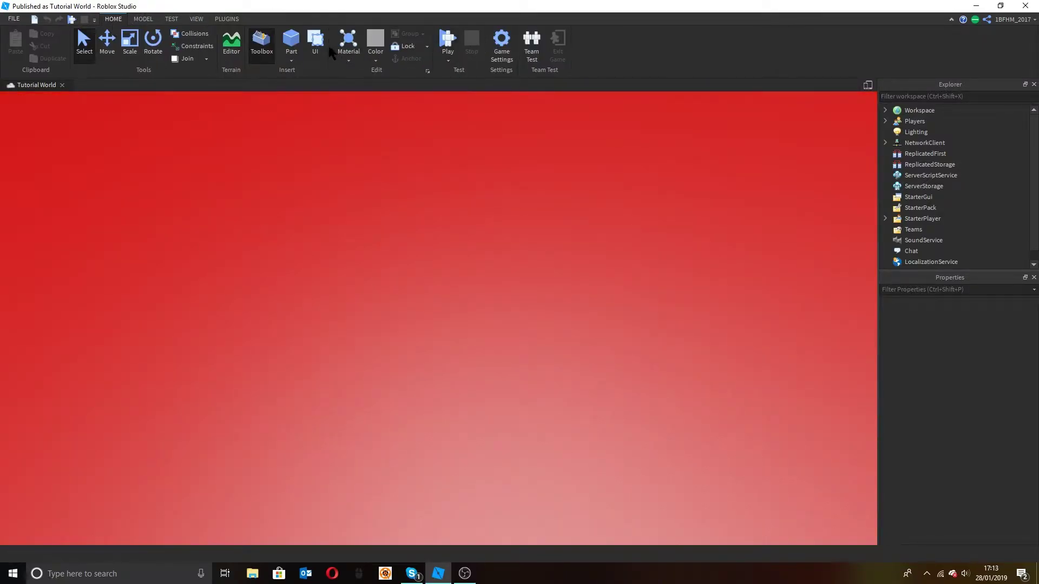
left_click(301, 40)
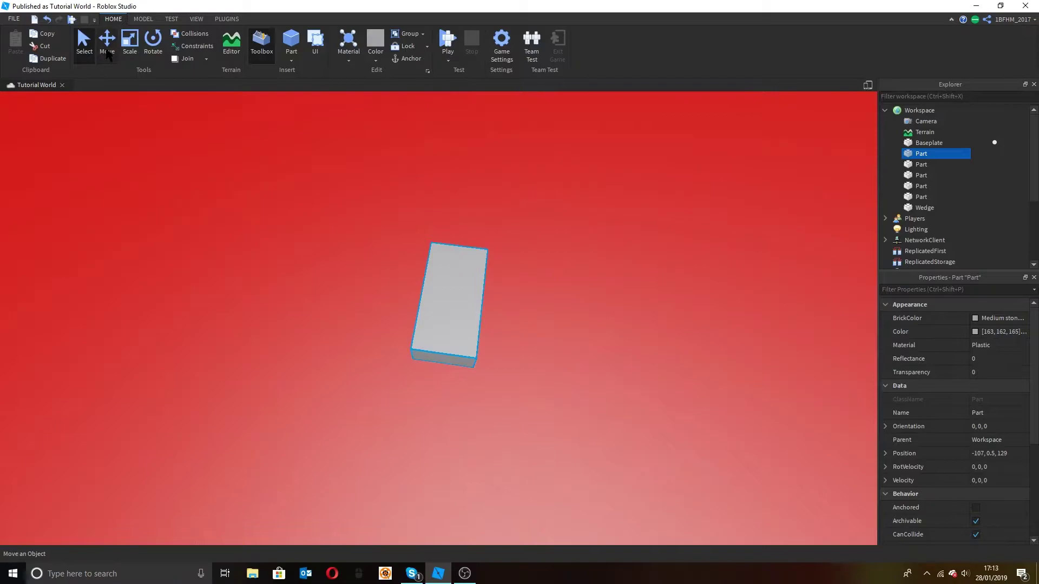
left_click(129, 41)
left_click_drag(427, 418, 460, 358)
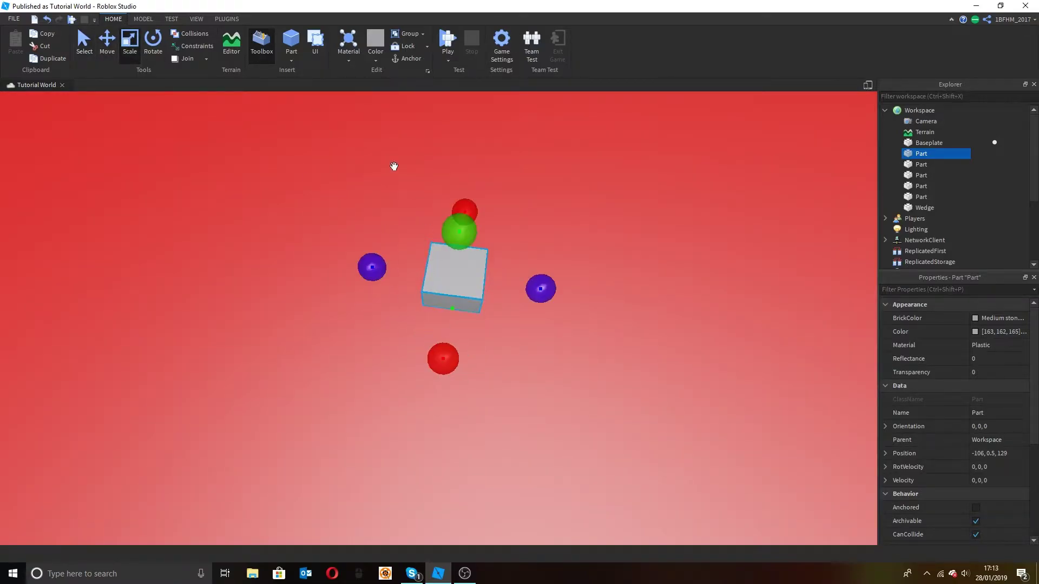
left_click_drag(464, 229, 457, 128)
Give the upright block the Diamond Plate material and the Hot pink color.
right_click_drag(487, 287, 387, 162)
left_click(353, 61)
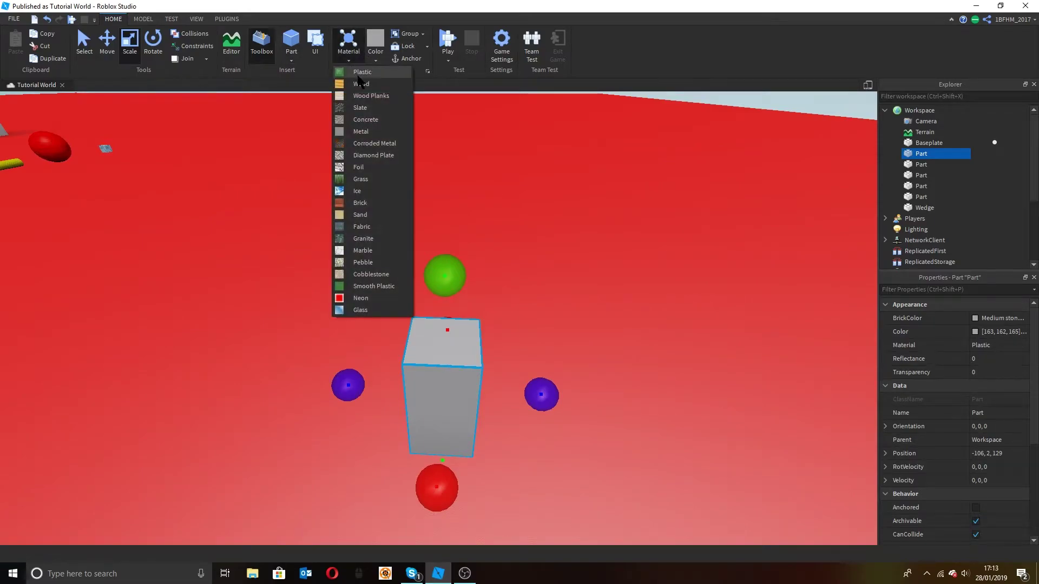
left_click(374, 156)
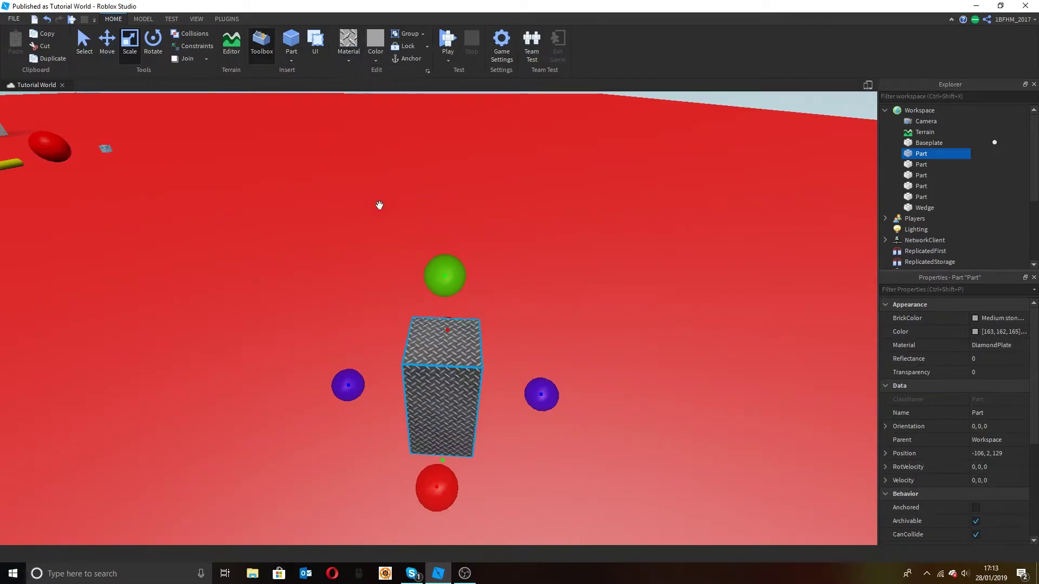
left_click(375, 56)
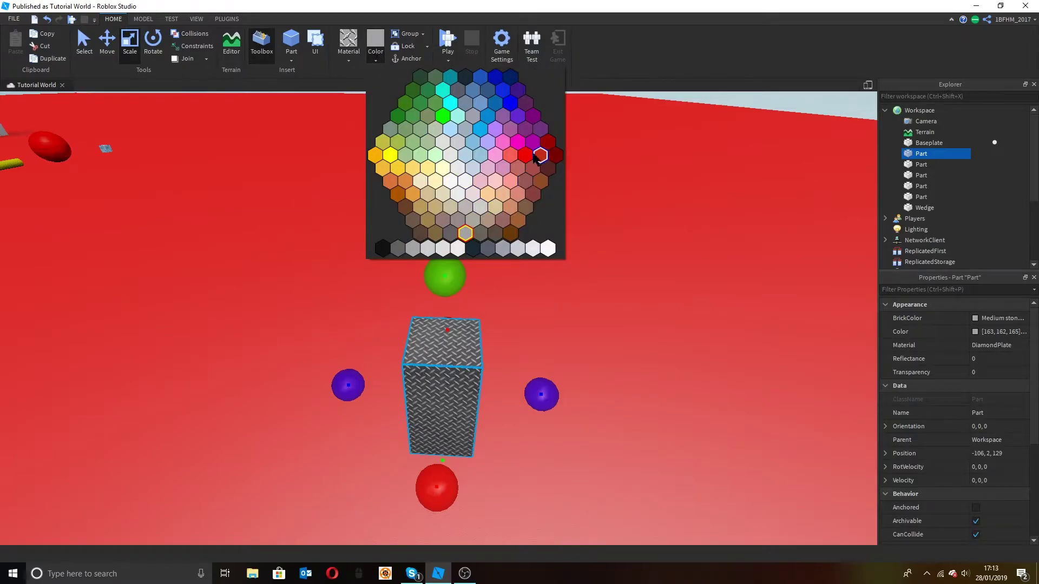
left_click(518, 144)
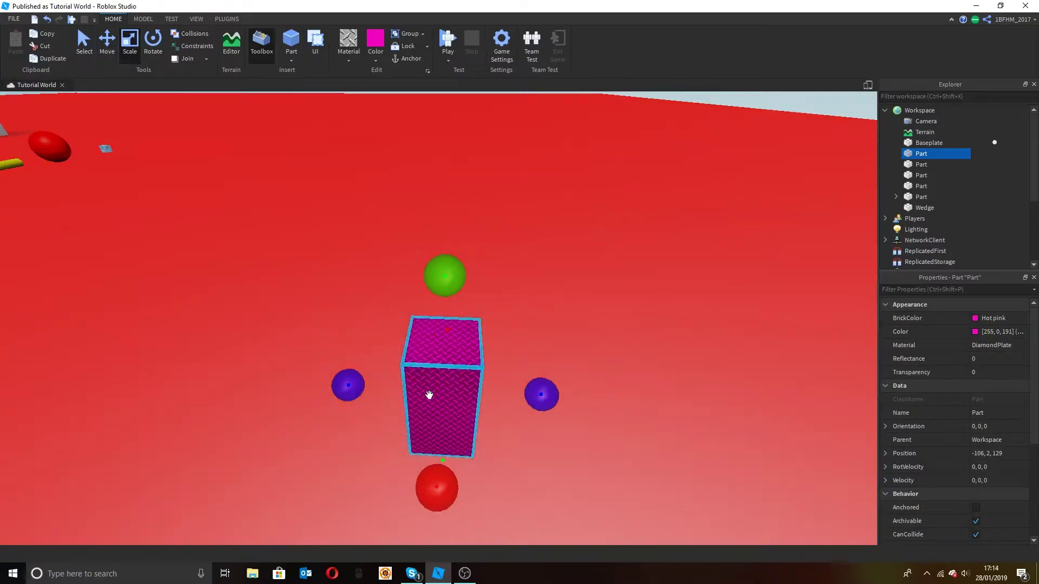
Duplicate the pink block and move the copy beside it along the Z axis to position -106, 2, 133.
right_click_drag(428, 395, 444, 378)
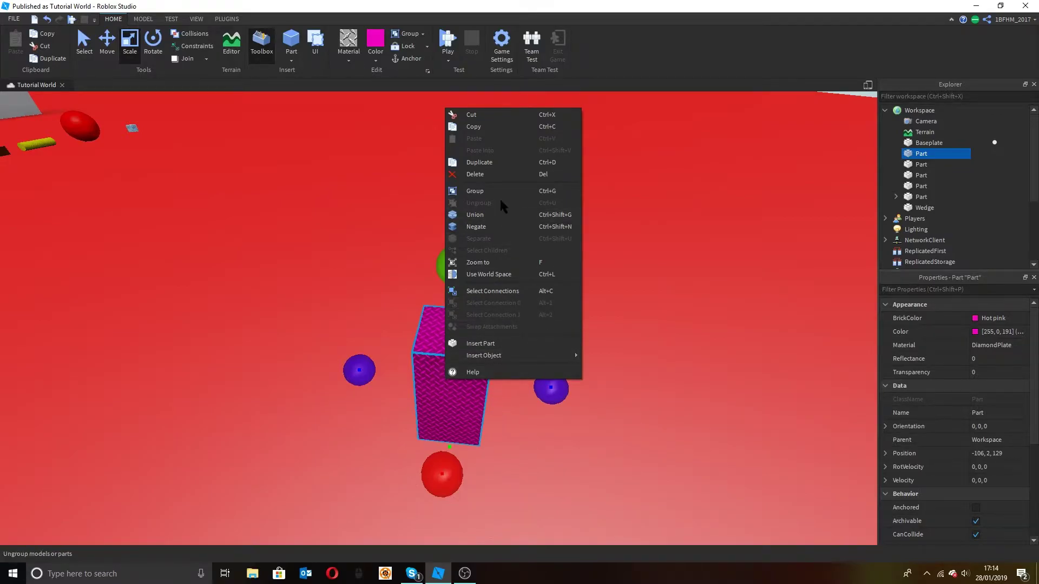
left_click(399, 201)
left_click(429, 358)
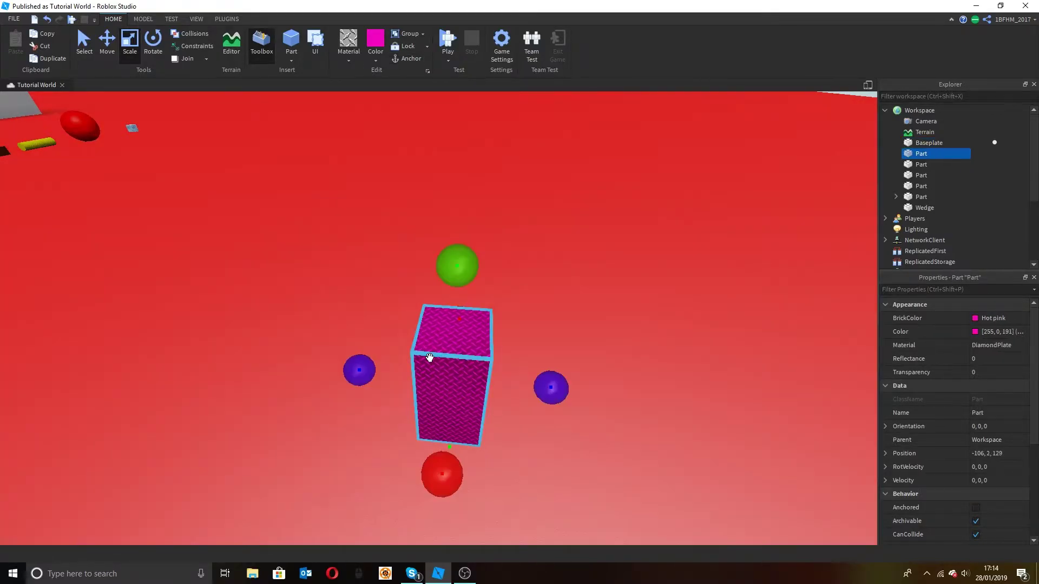
key("ctrl+d")
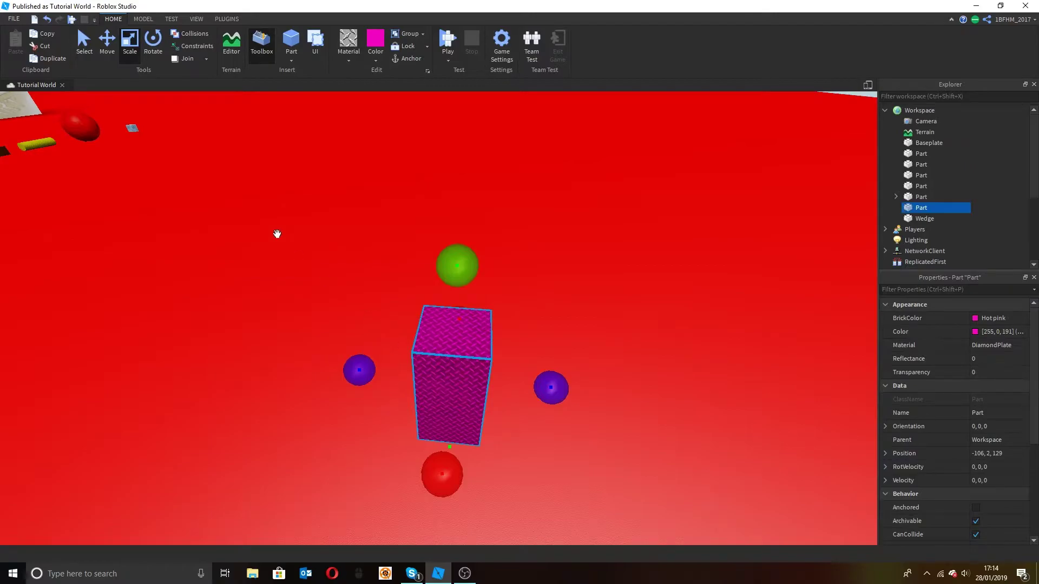
left_click(101, 48)
left_click_drag(551, 398, 691, 455)
Examine the picture-covered block standing by the other coloured parts, from a distance and close up.
scroll(691, 454, "up", 5)
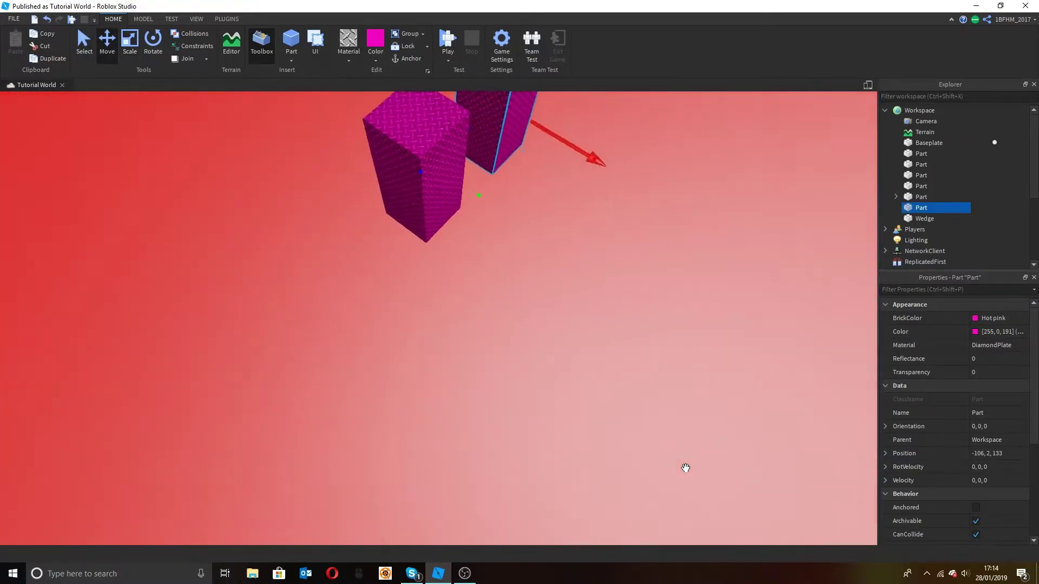
scroll(685, 466, "down", 3)
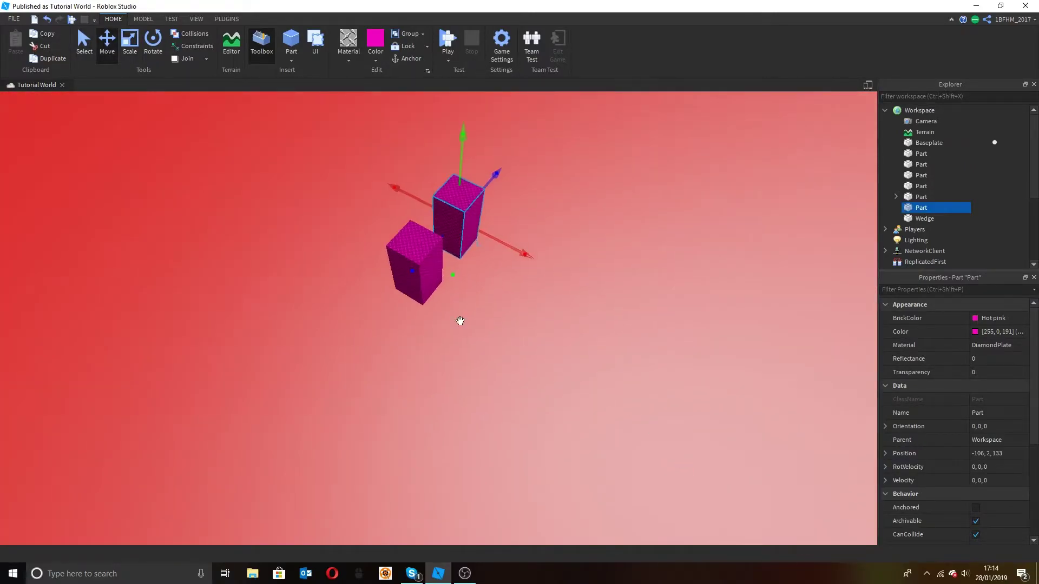
right_click_drag(436, 287, 434, 285)
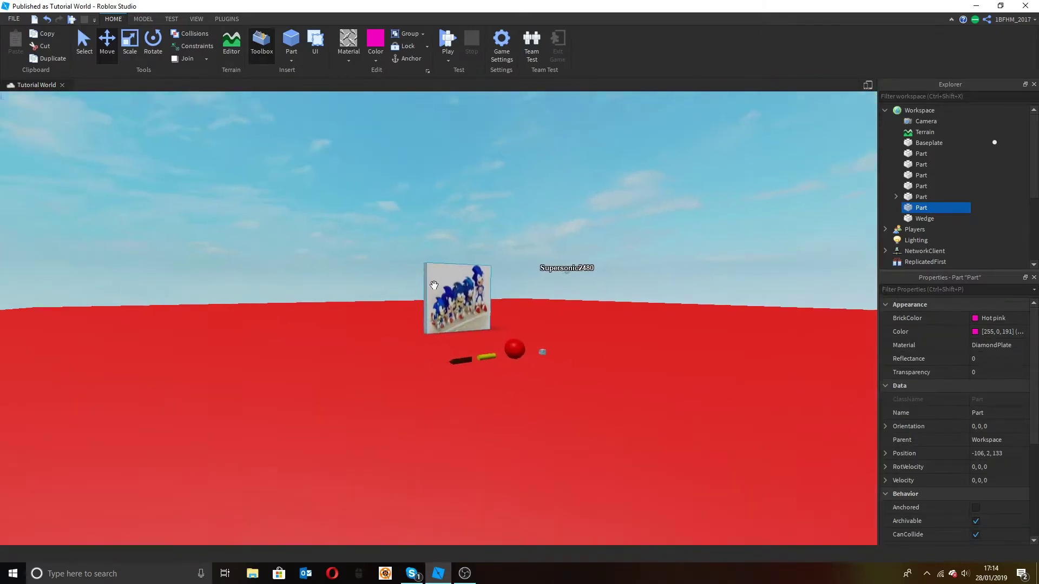
scroll(434, 285, "up", 6)
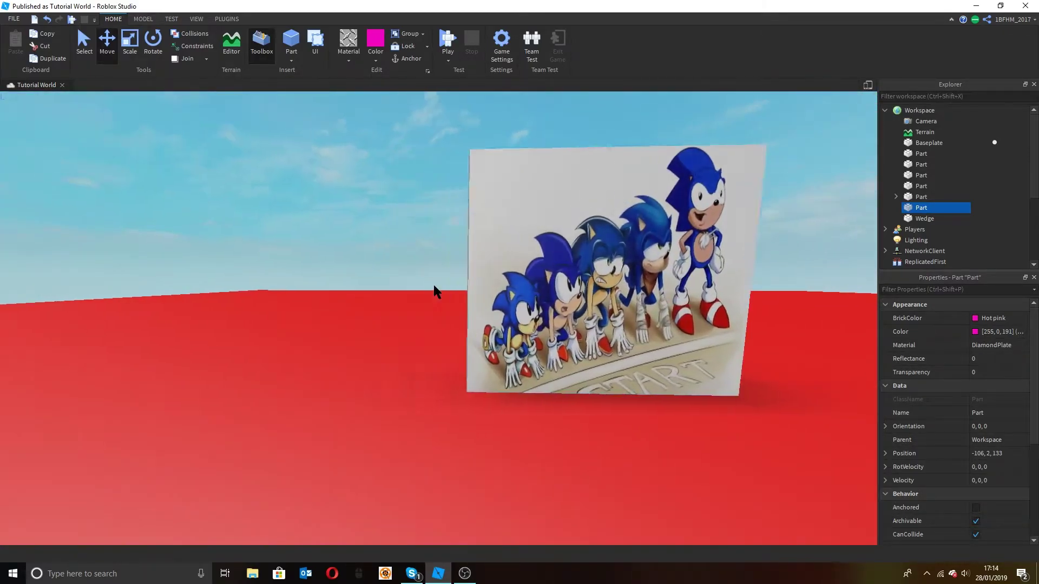
scroll(434, 285, "down", 2)
right_click_drag(434, 286, 434, 285)
scroll(434, 285, "up", 4)
scroll(434, 286, "down", 3)
right_click_drag(443, 219, 405, 230)
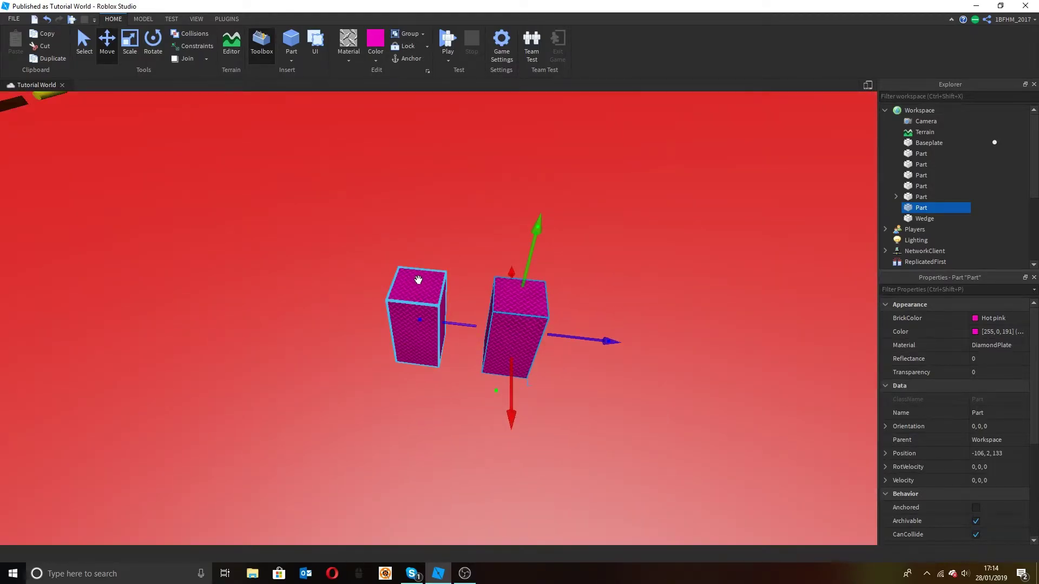
Duplicate both pink blocks and move the copies away along the X axis to form four table legs.
right_click_drag(458, 373, 457, 374)
key("ctrl+d")
left_click_drag(436, 324, 649, 378)
right_click_drag(646, 350, 645, 338)
left_click(646, 339)
Insert a new block part and place it on top of a leg at position -113, 4.5, 133.
scroll(644, 338, "up", 4)
scroll(644, 338, "down", 4)
key("d")
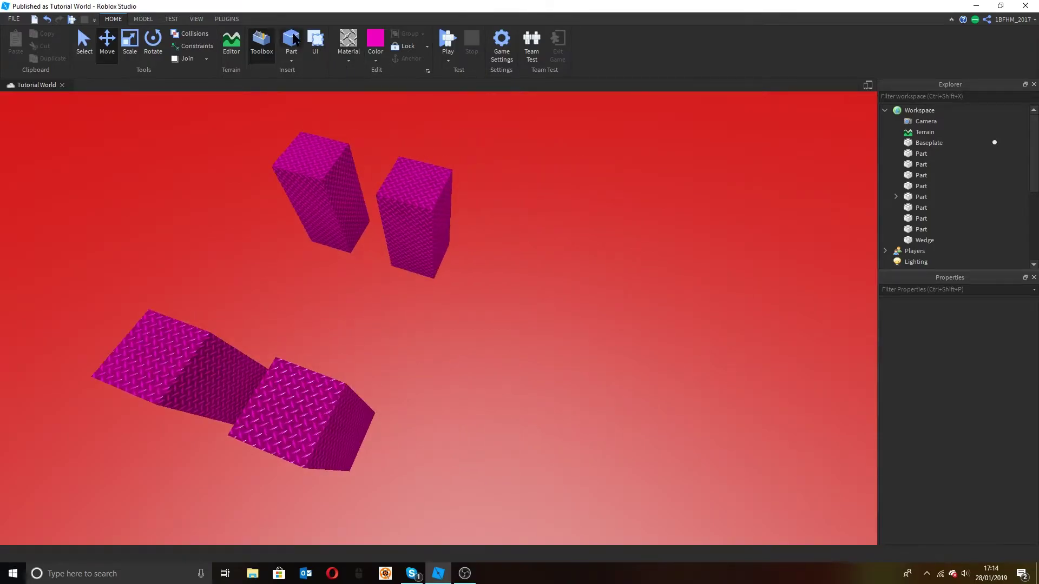
left_click(291, 39)
left_click_drag(465, 325, 340, 300)
scroll(450, 195, "down", 10)
right_click_drag(449, 195, 450, 195)
key("w")
key("d")
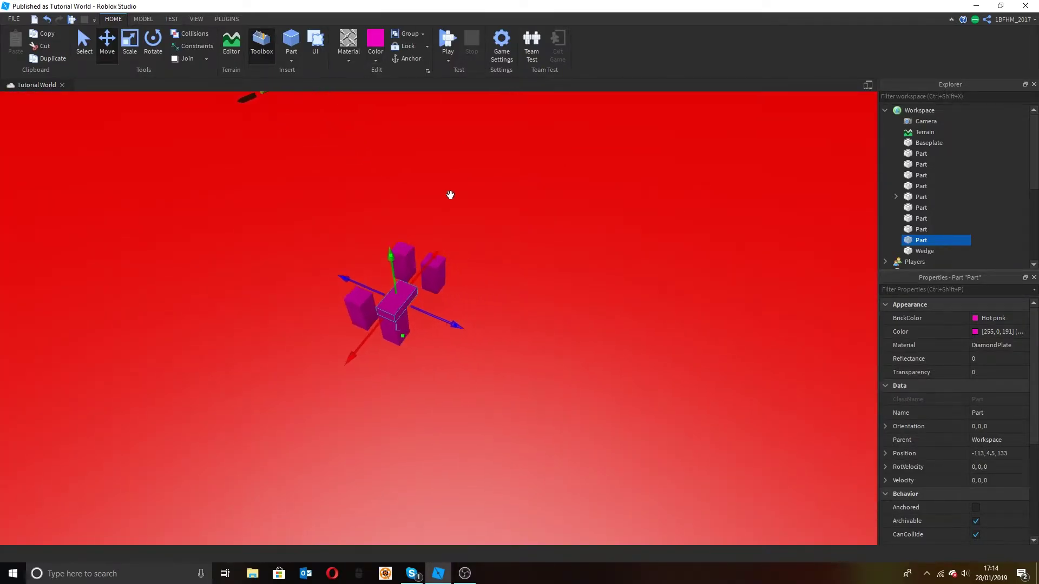
key("w")
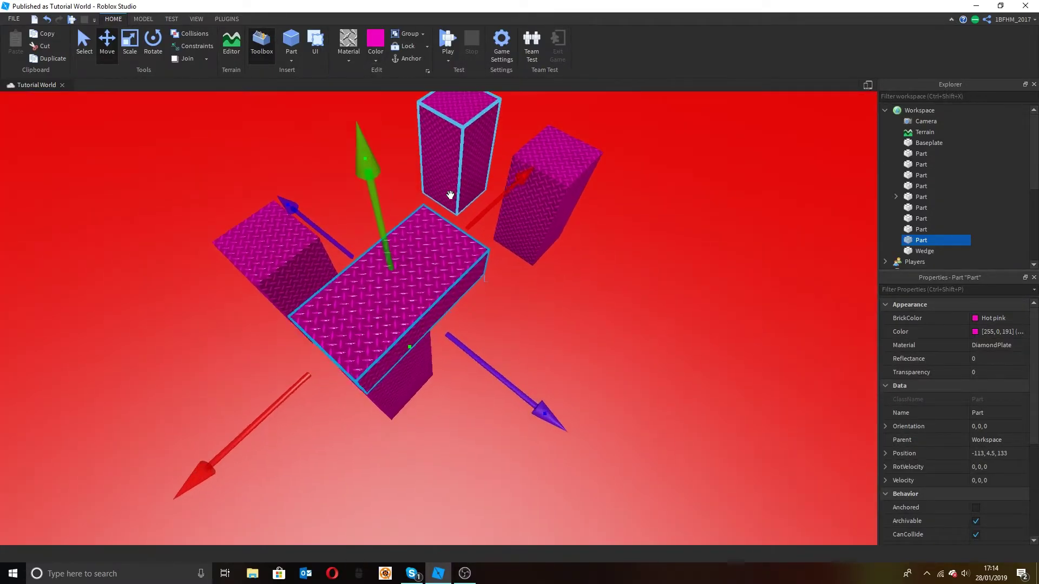
scroll(450, 195, "down", 2)
scroll(450, 195, "up", 10)
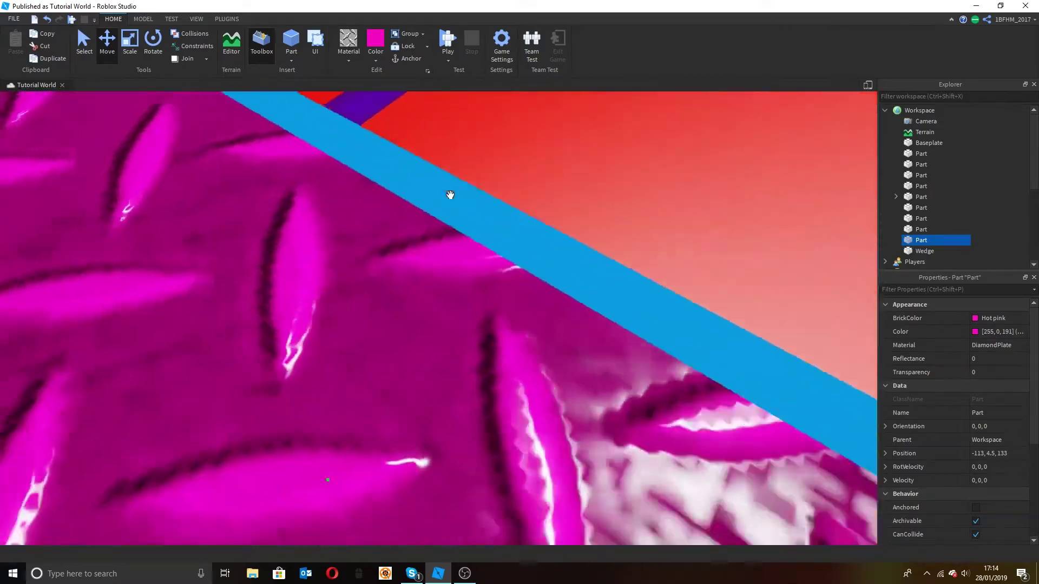
Recolour the selected block resting on the pink leg to Lime green.
scroll(450, 195, "down", 10)
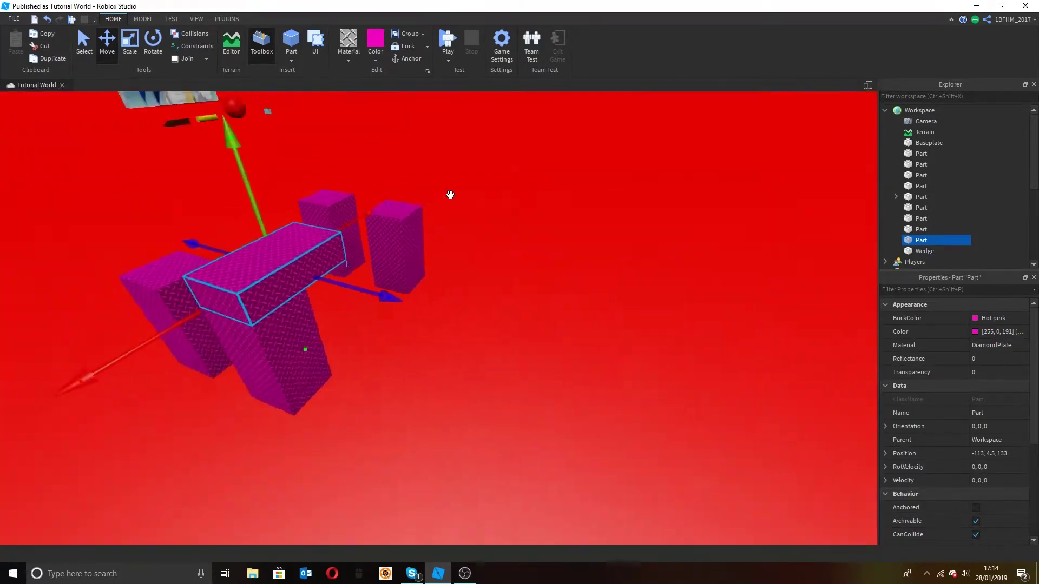
right_click_drag(450, 195, 451, 177)
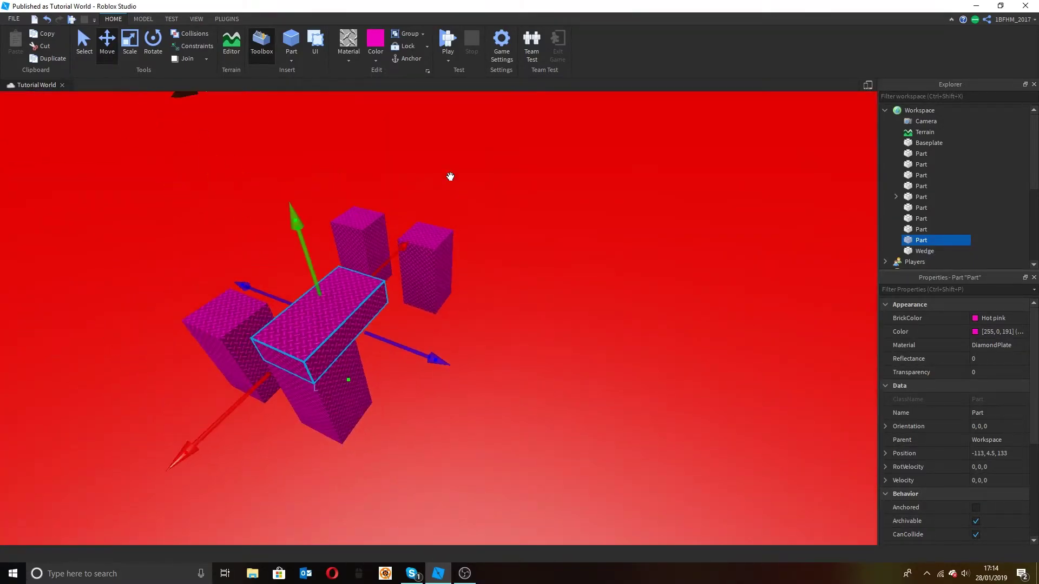
left_click(375, 61)
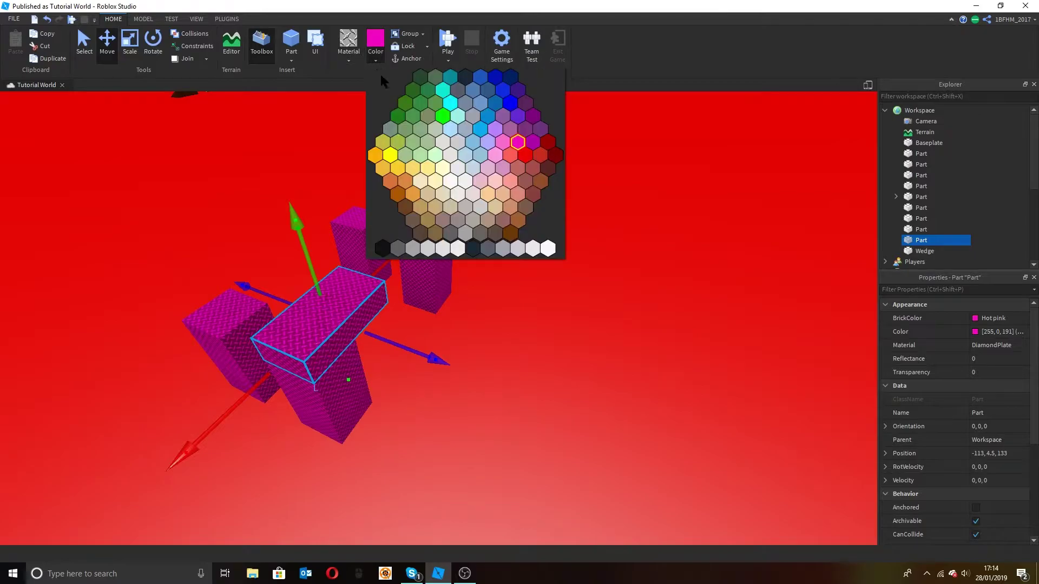
left_click(443, 117)
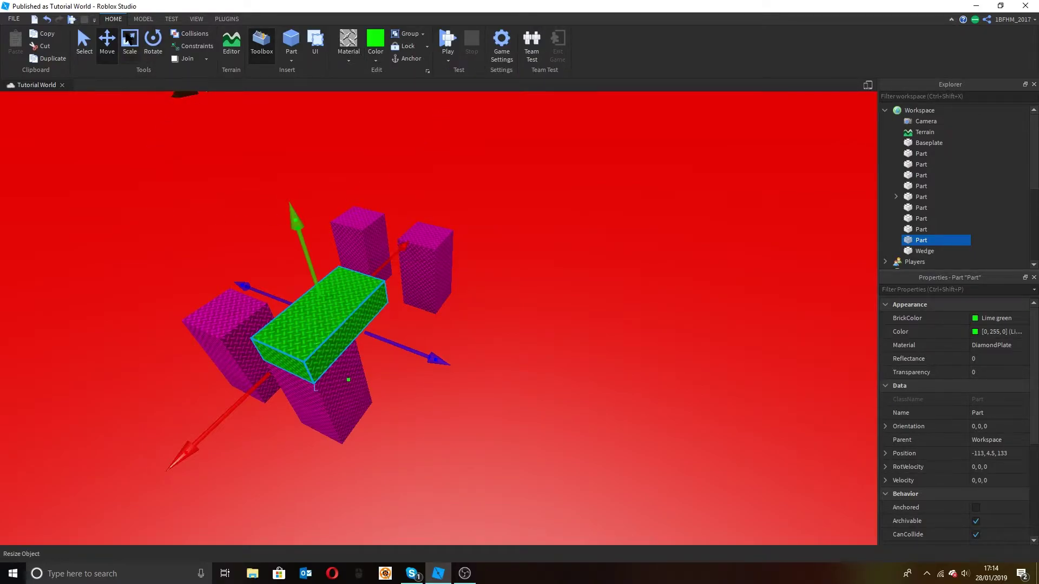
Scale the green block outwards and upwards so it forms a thick top spanning all four pink legs.
left_click(130, 41)
right_click_drag(200, 140, 237, 270)
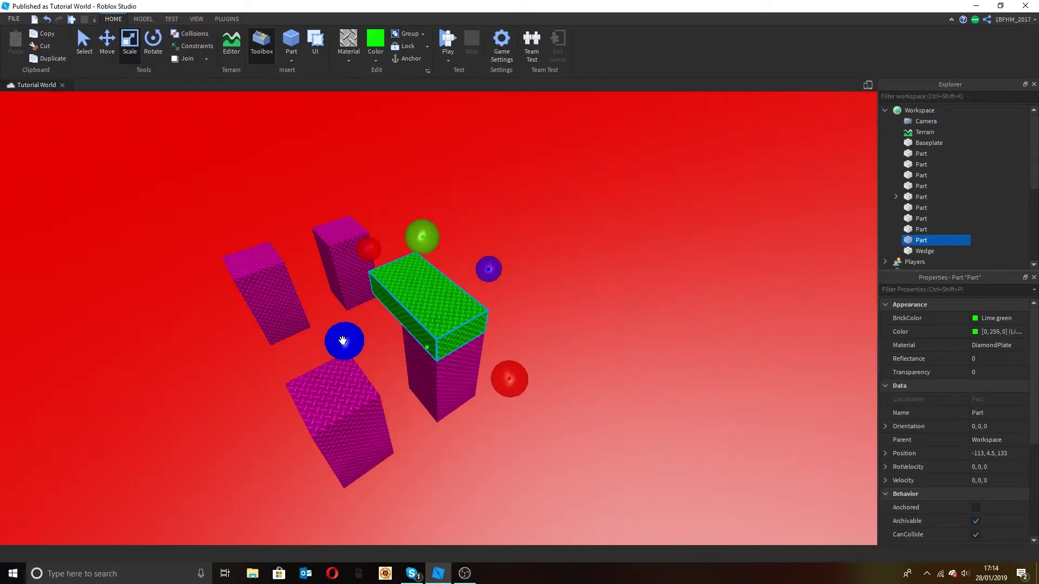
left_click_drag(342, 339, 333, 376)
left_click_drag(245, 428, 213, 434)
right_click_drag(213, 433, 325, 389)
left_click_drag(338, 360, 162, 421)
scroll(223, 379, "up", 3)
left_click_drag(626, 281, 607, 248)
scroll(552, 367, "up", 2)
scroll(552, 367, "down", 5)
Select the four pink legs together with the green top, and clear the selection.
left_click(435, 407)
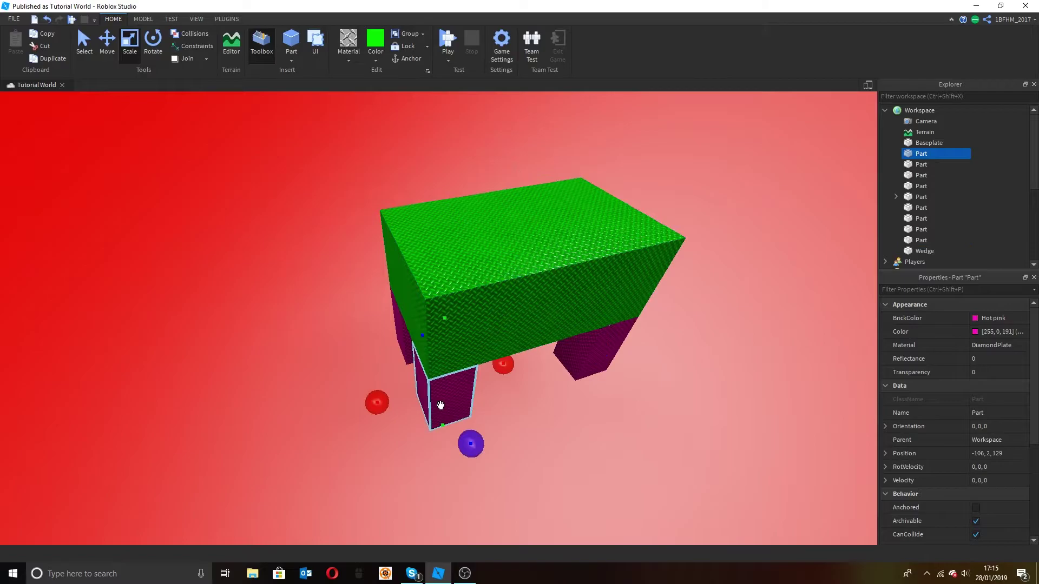
scroll(440, 406, "up", 8)
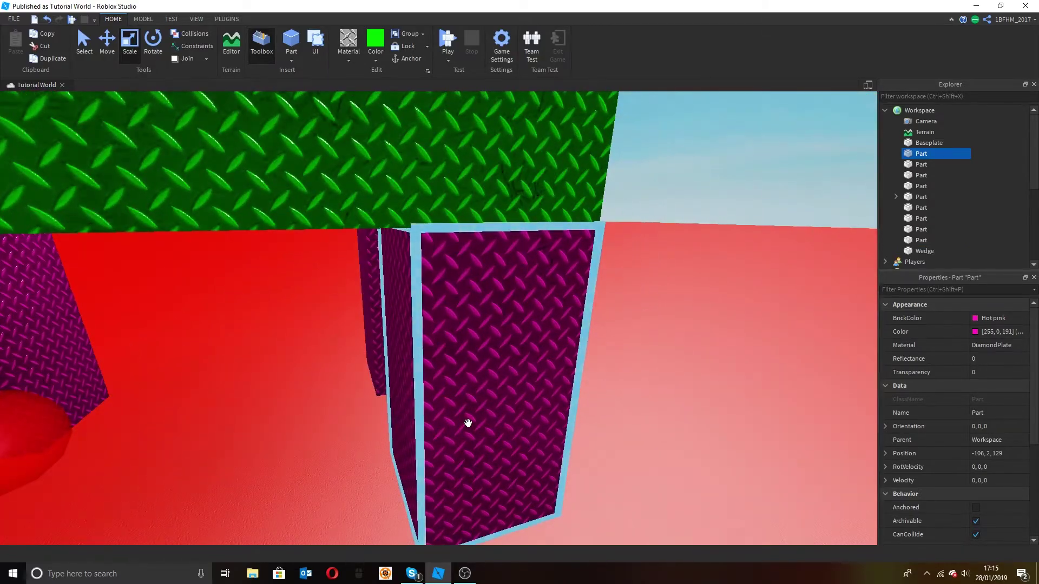
scroll(469, 422, "down", 3)
left_click(213, 343, "ctrl")
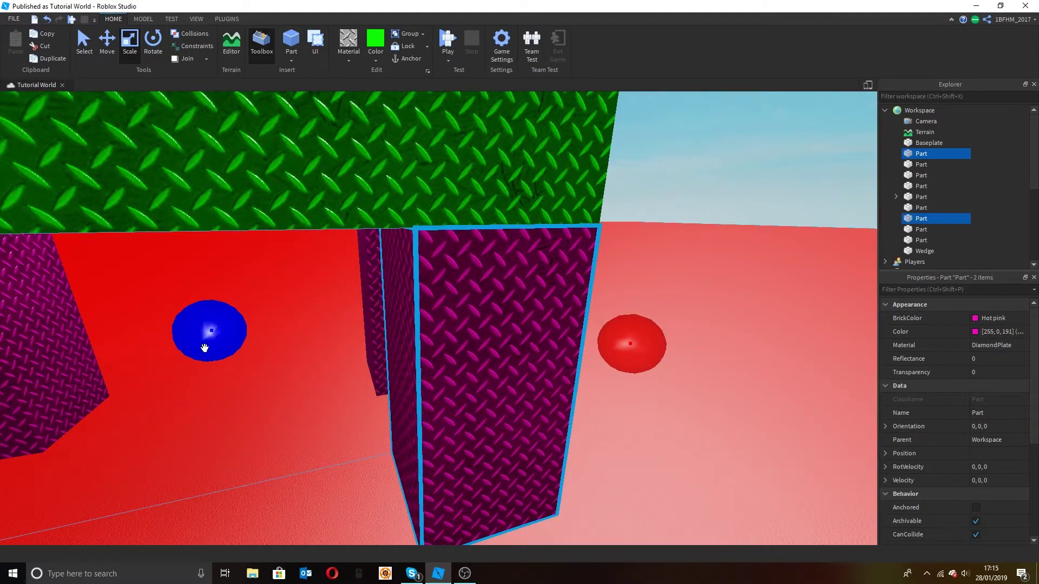
scroll(151, 348, "up", 6)
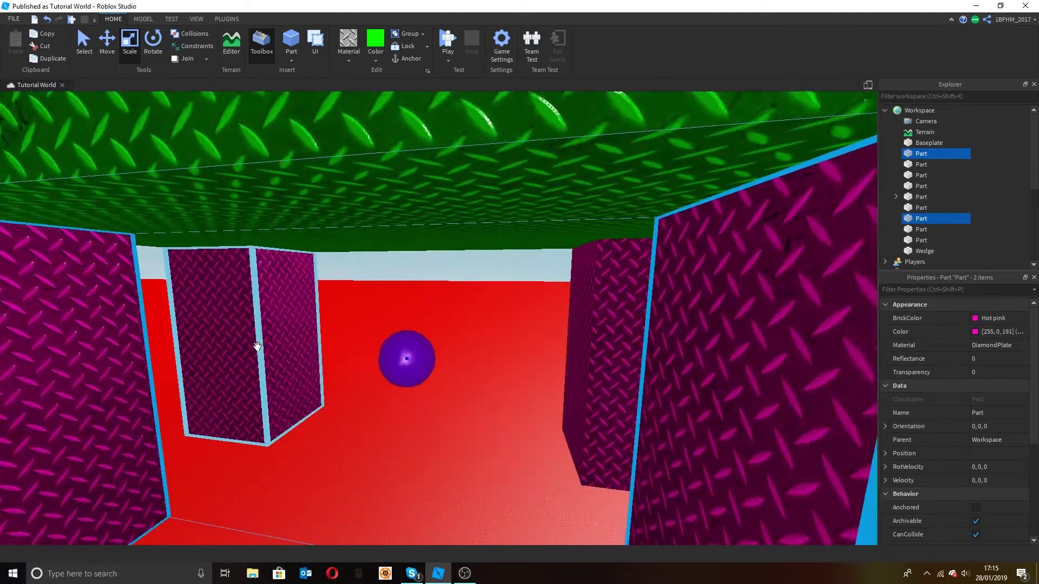
scroll(332, 362, "down", 5)
right_click_drag(332, 362, 332, 362)
left_click(385, 310, "ctrl")
left_click(385, 310, "ctrl")
right_click_drag(385, 310, 452, 258)
left_click(429, 259, "ctrl")
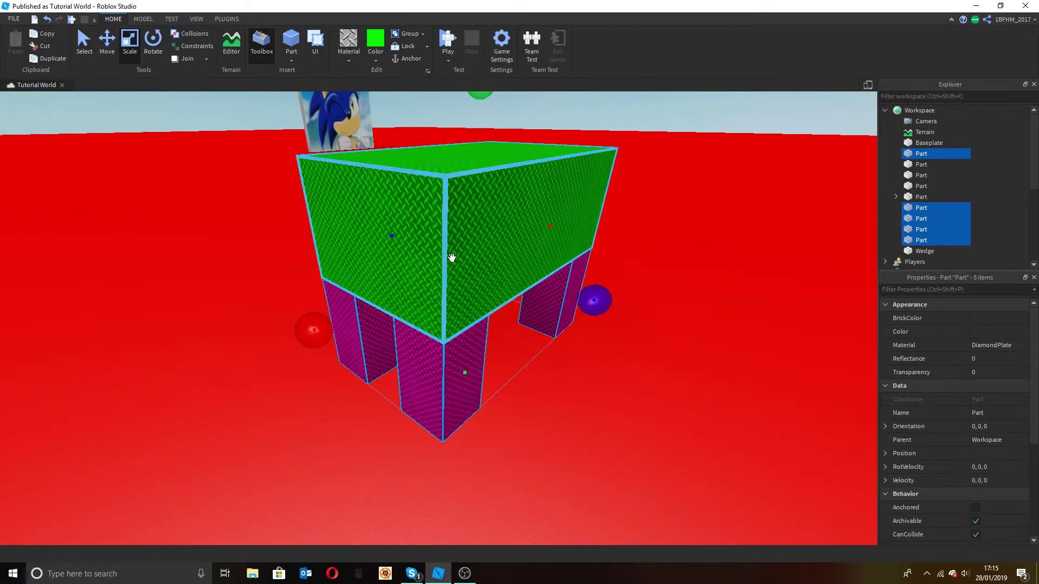
right_click_drag(655, 423, 661, 319)
left_click(684, 401)
left_click(659, 314)
Examine the picture-covered block up close and check its properties.
key("w")
right_click_drag(659, 313, 598, 305)
key("w")
key("d")
key("w")
left_click(467, 327)
left_click(655, 252)
key("w")
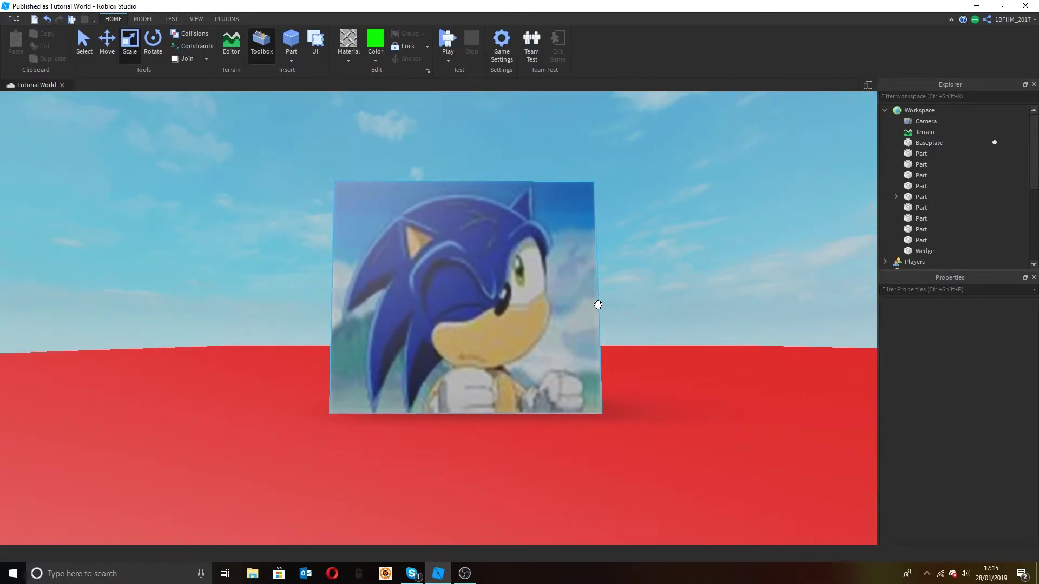
left_click(584, 309)
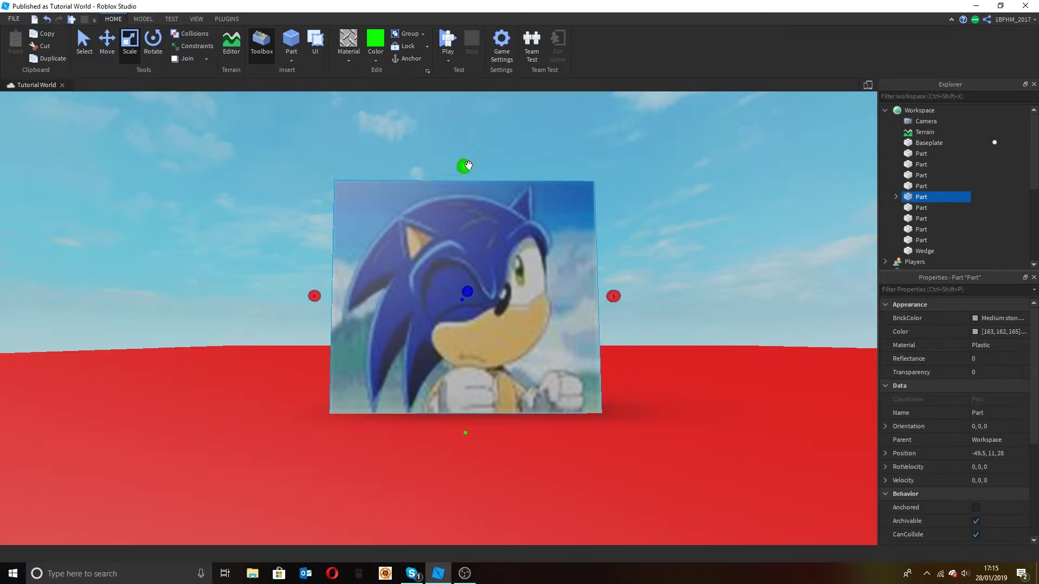
left_click(642, 158)
Examine the four-legged figure's teal head with black eyes, close up and from a distance.
right_click_drag(630, 169, 629, 169)
key("w")
key("w")
key("w")
key("a")
key("s")
key("w")
key("s")
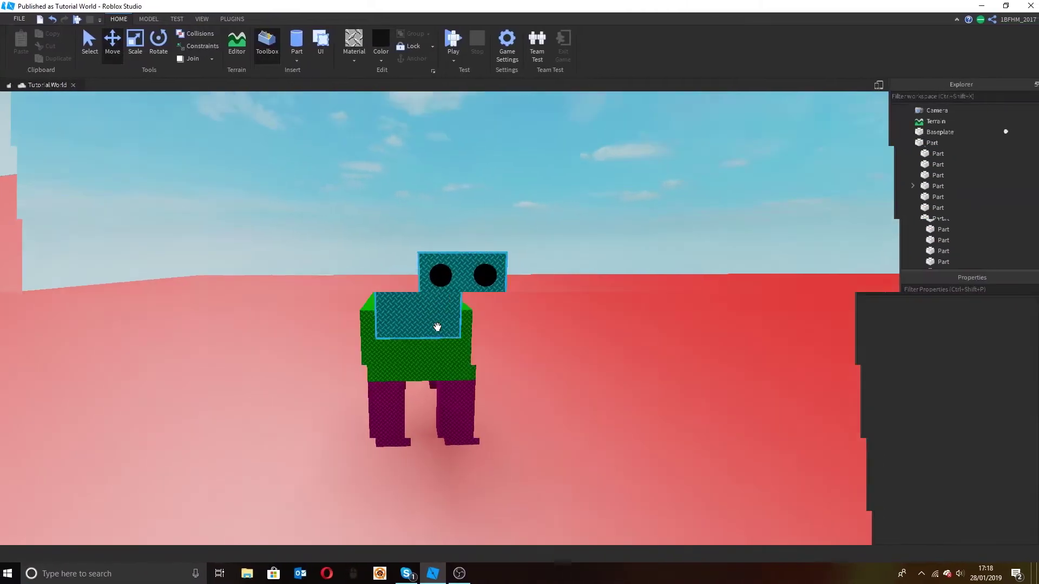
key("w")
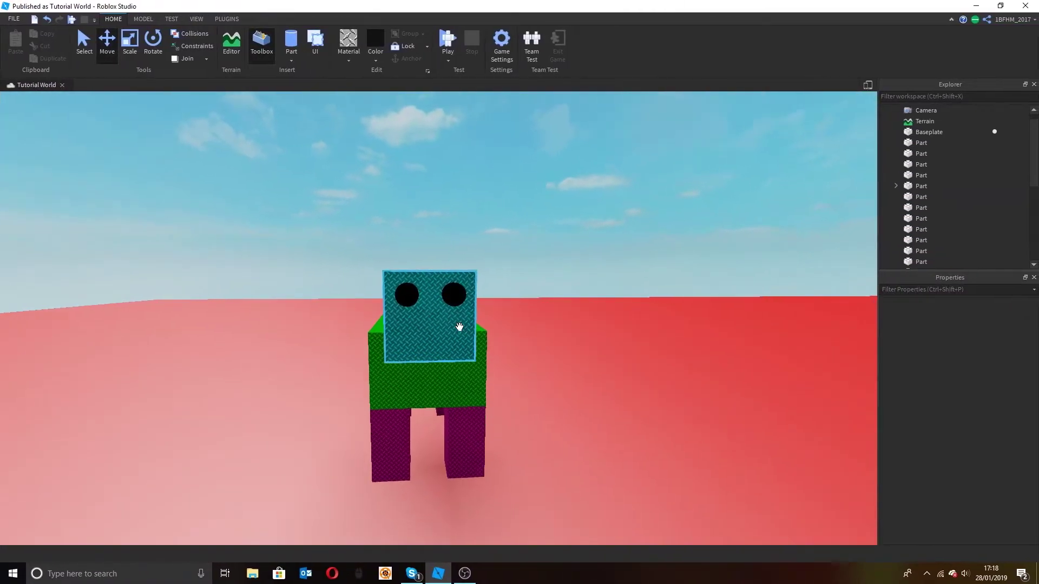
key("w")
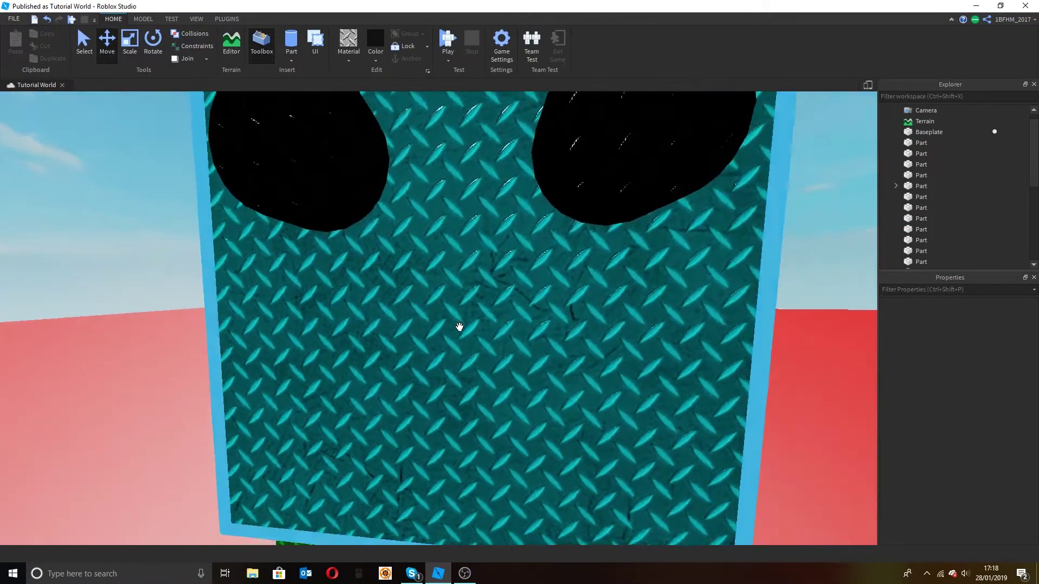
key("s")
key("w")
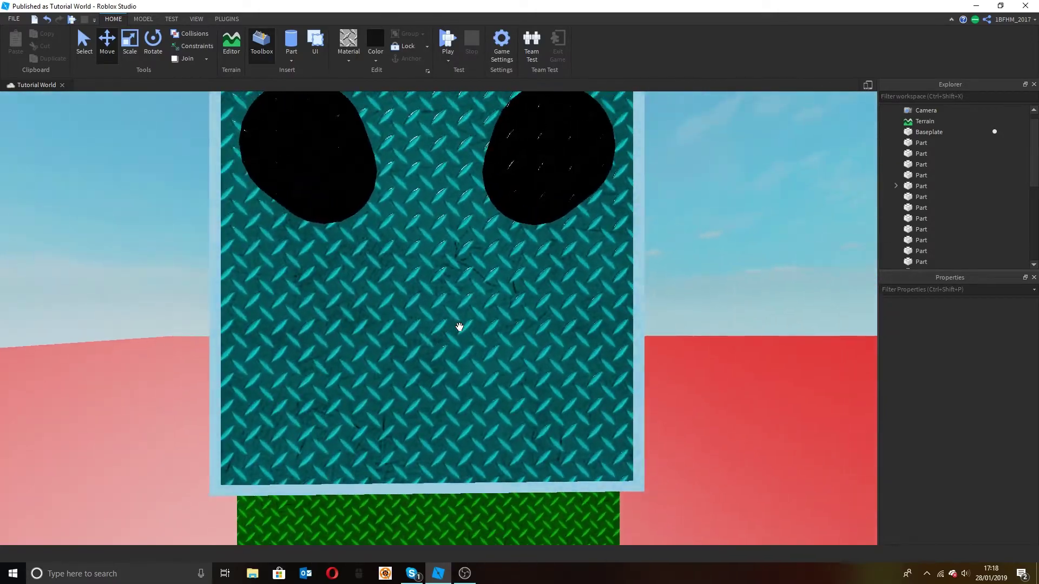
right_click_drag(459, 327, 460, 327)
key("s")
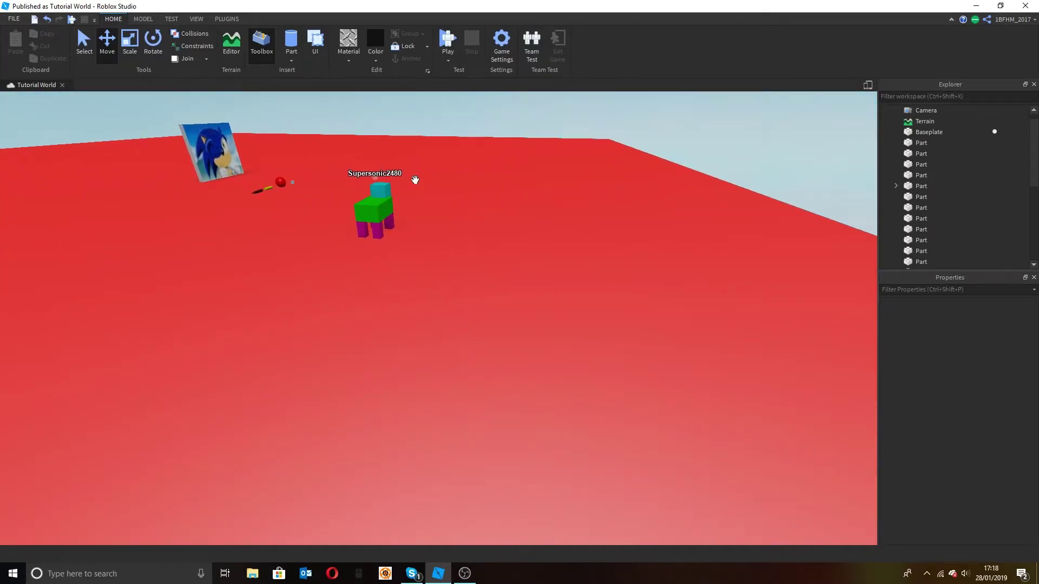
key("d")
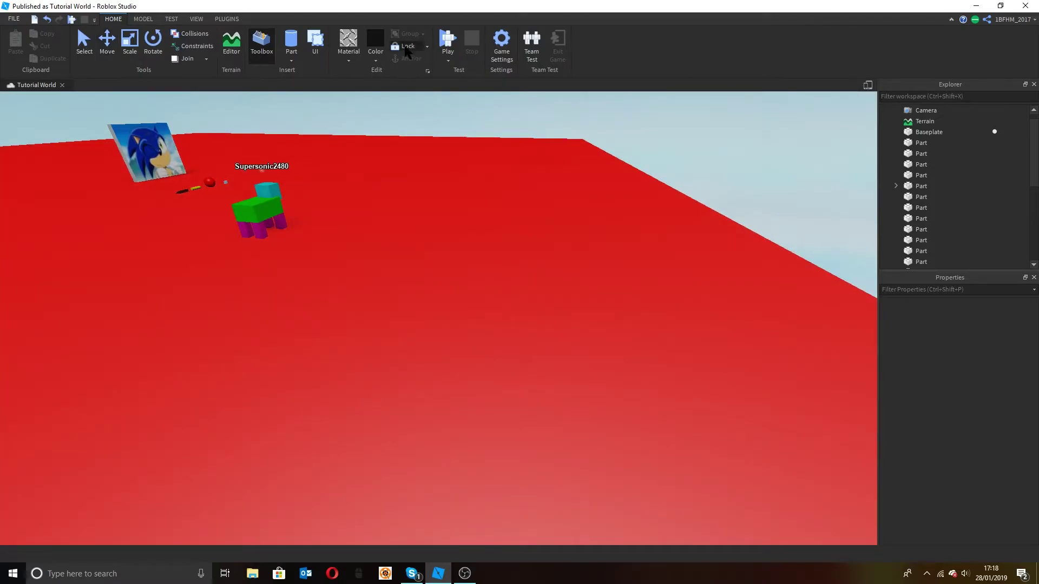
left_click(405, 46)
Insert a cylinder on open baseplate, rotate it upright by 90 degrees and place it at position -80, 2, 144.
right_click_drag(441, 251, 441, 256)
key("w")
key("w")
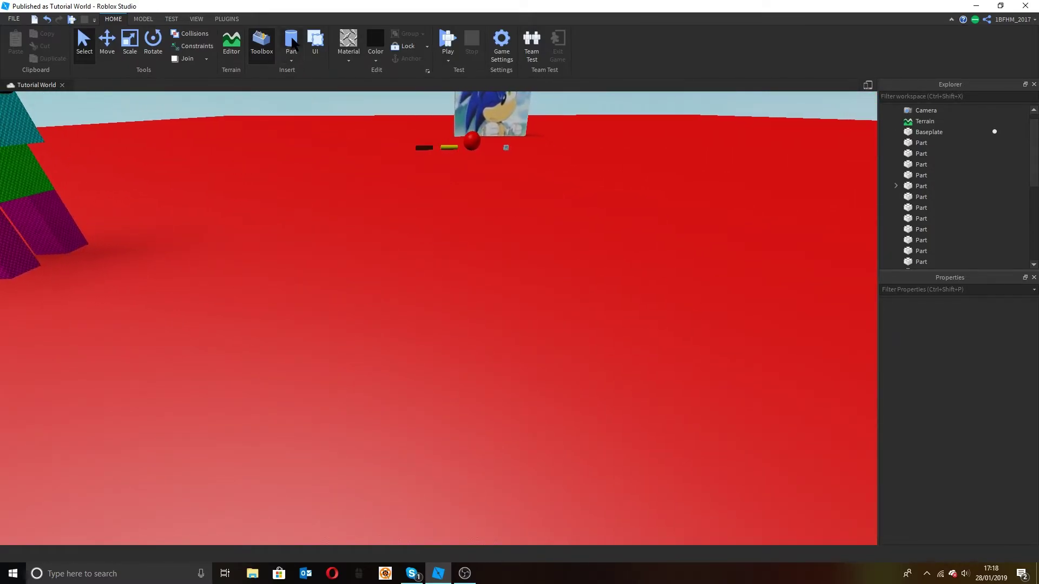
left_click(291, 43)
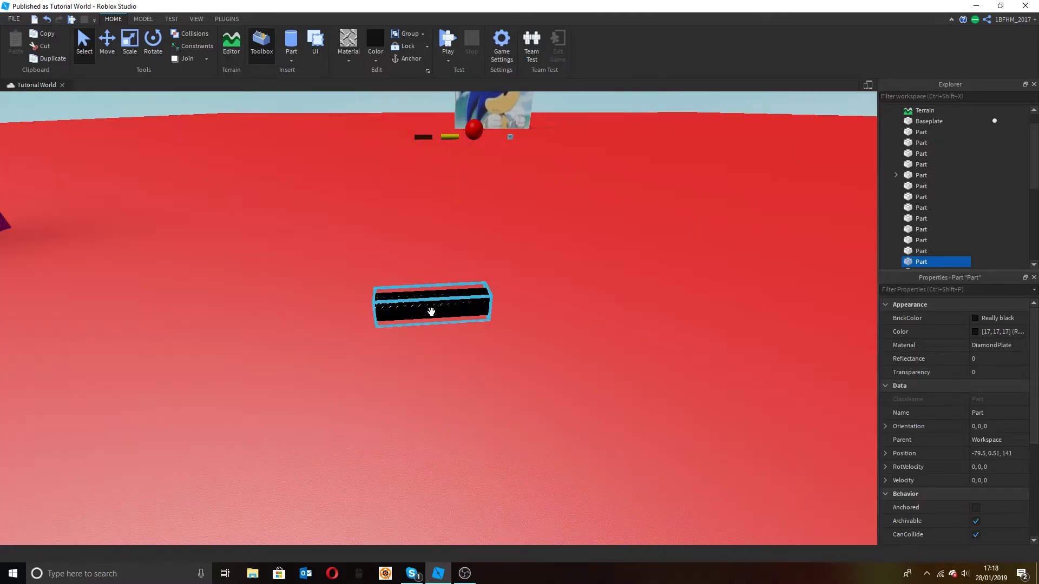
left_click_drag(431, 309, 394, 297)
left_click(154, 42)
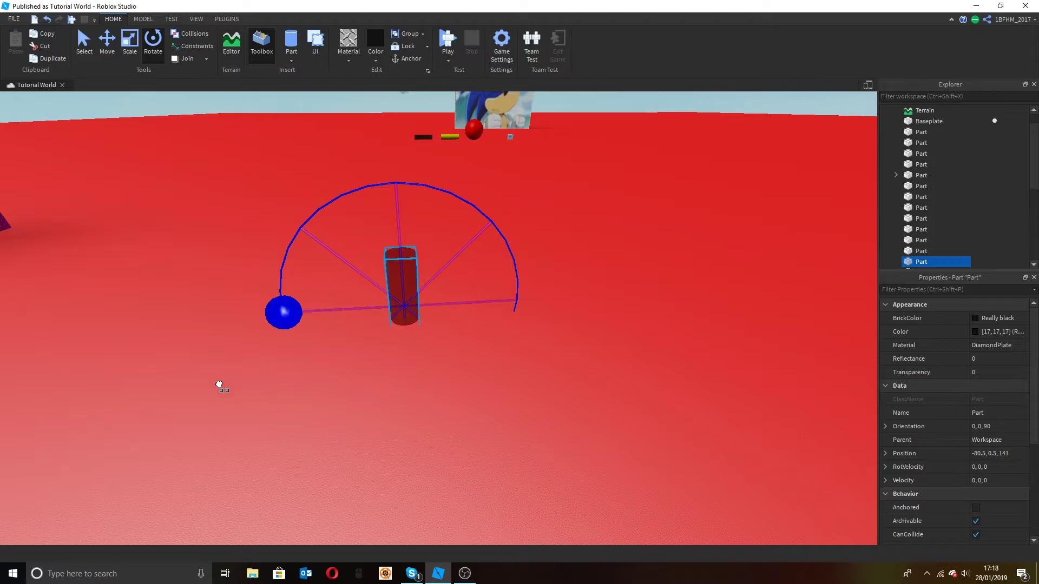
left_click_drag(414, 299, 413, 273)
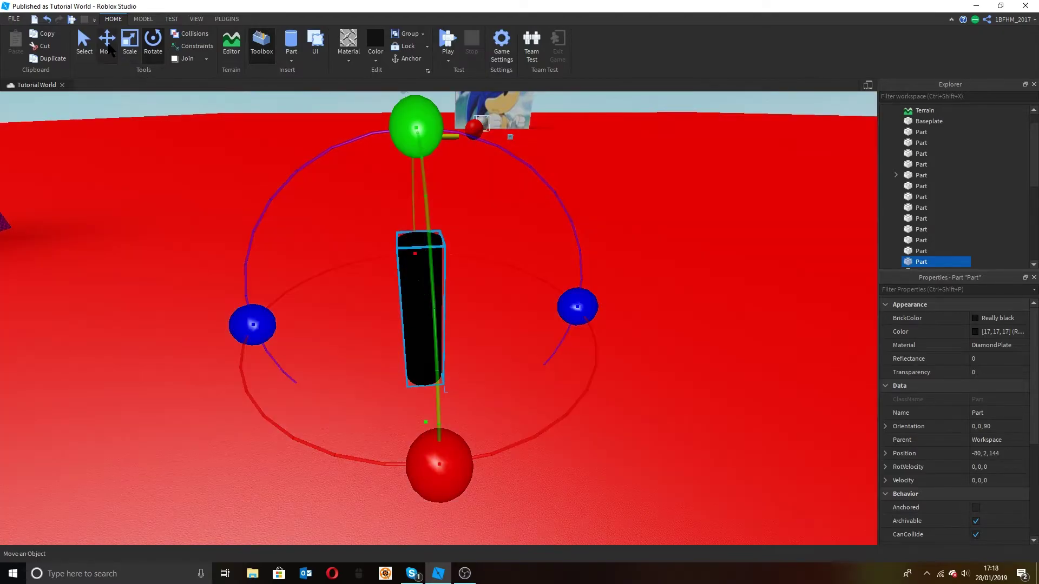
Scale the black cylinder down in height and out sideways into a flat round disc at position -81.75, 0.25, 142.25.
left_click(128, 43)
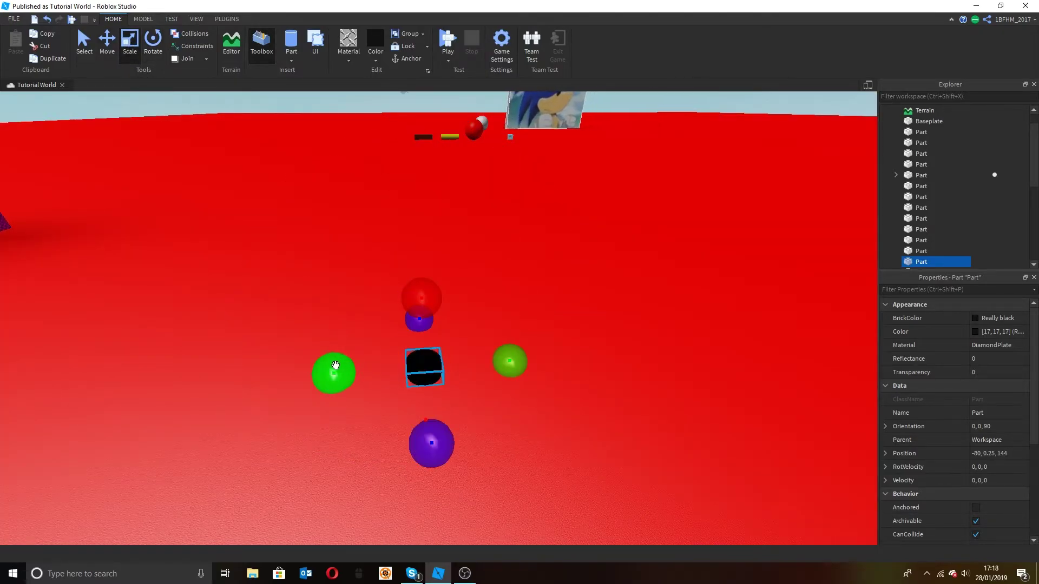
left_click_drag(333, 373, 306, 341)
key("d")
right_click_drag(378, 341, 326, 347)
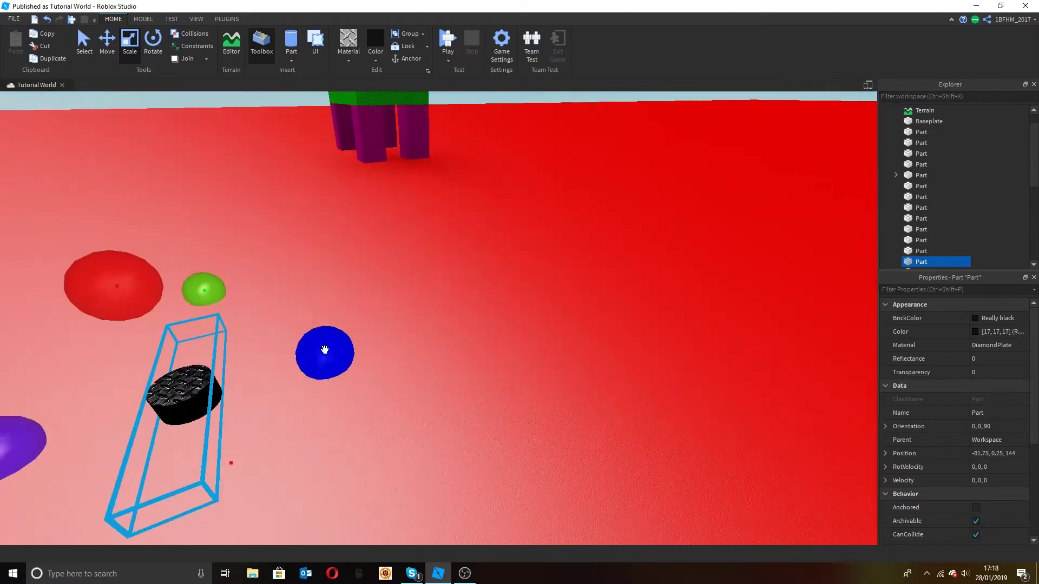
scroll(328, 348, "down", 2)
left_click_drag(360, 345, 458, 319)
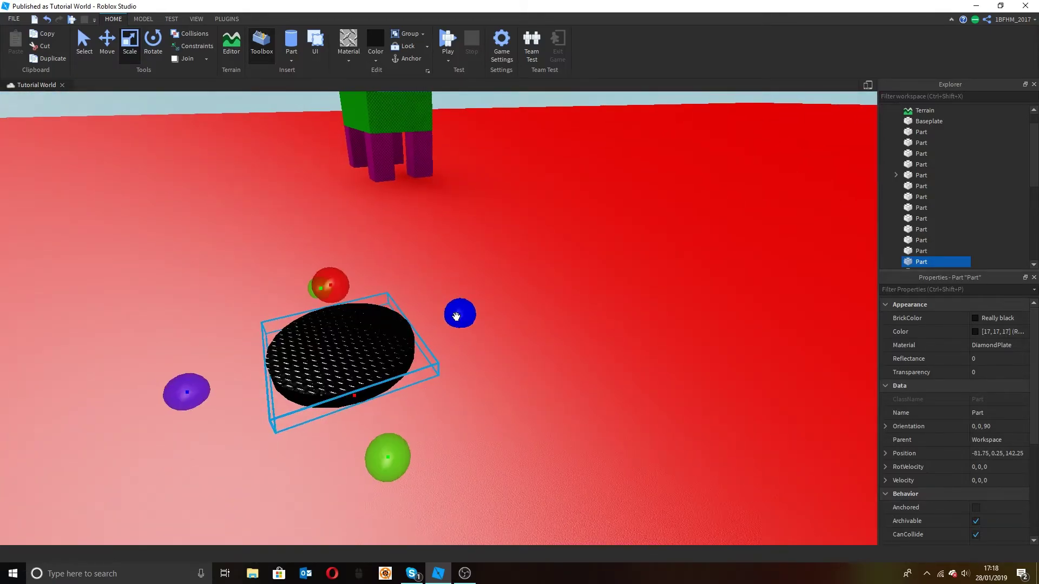
scroll(457, 322, "up", 6)
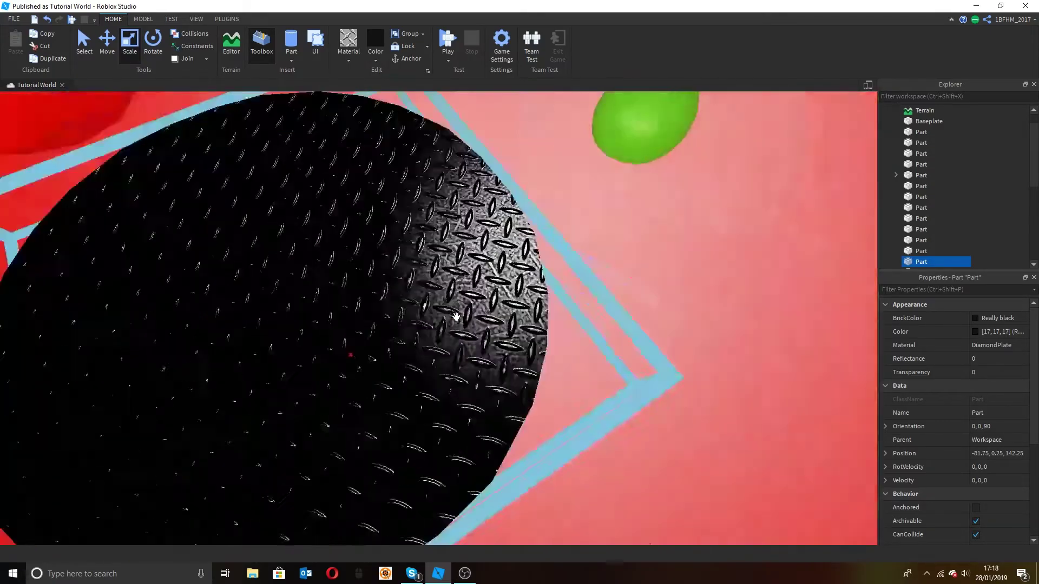
scroll(456, 316, "down", 5)
Duplicate the black disc and shrink the copy slightly along the Z axis to position -81.75, 0.25, 142.5.
right_click_drag(455, 316, 348, 243)
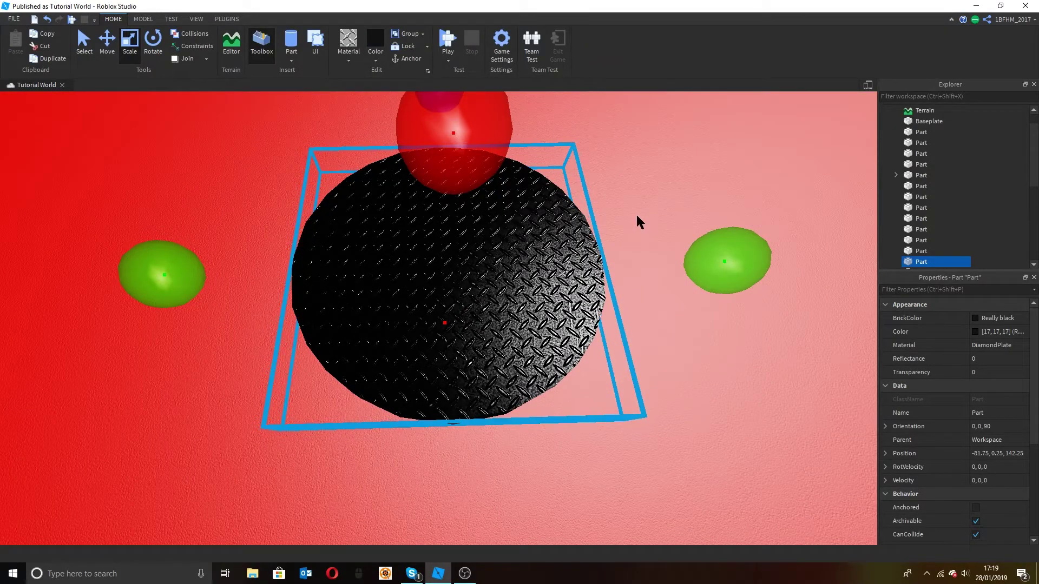
right_click_drag(584, 261, 584, 261)
scroll(584, 261, "up", 3)
scroll(584, 260, "down", 3)
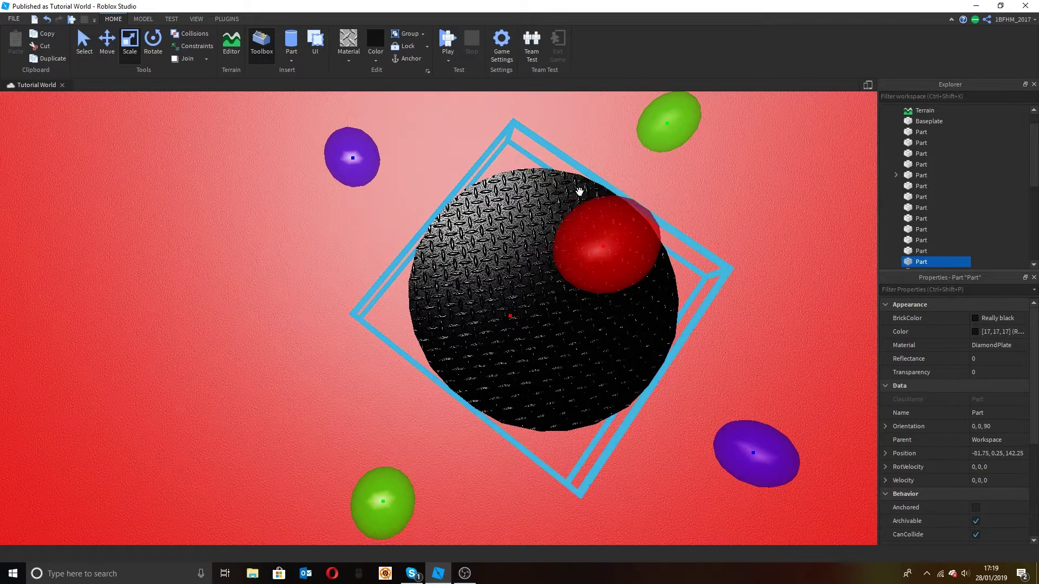
left_click_drag(726, 432, 702, 413)
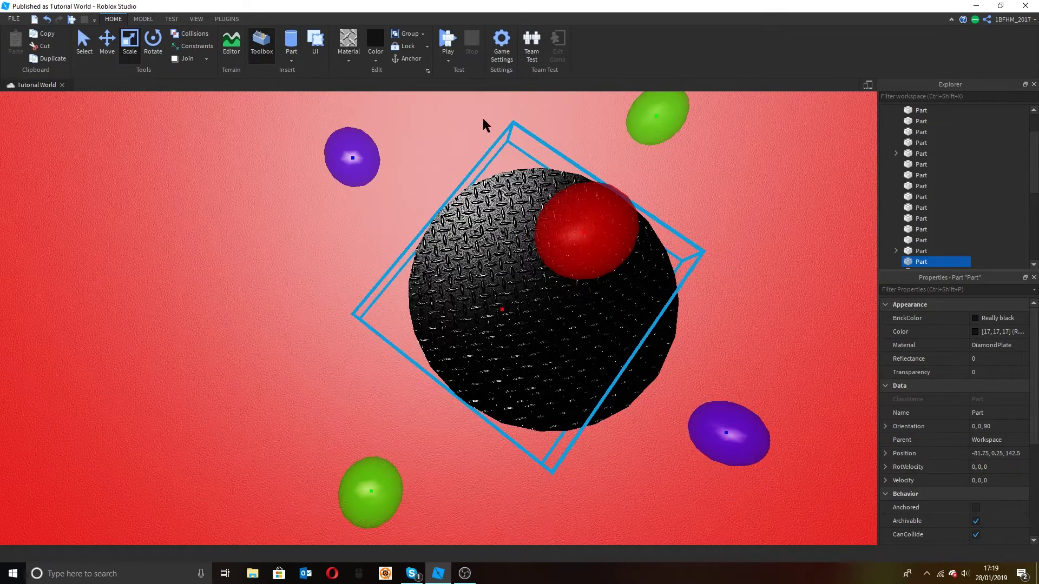
Recolour the smaller disc copy to Lime green and check it against the black disc.
left_click(376, 60)
left_click(442, 117)
right_click_drag(704, 421, 697, 421)
scroll(703, 421, "down", 5)
scroll(703, 421, "down", 8)
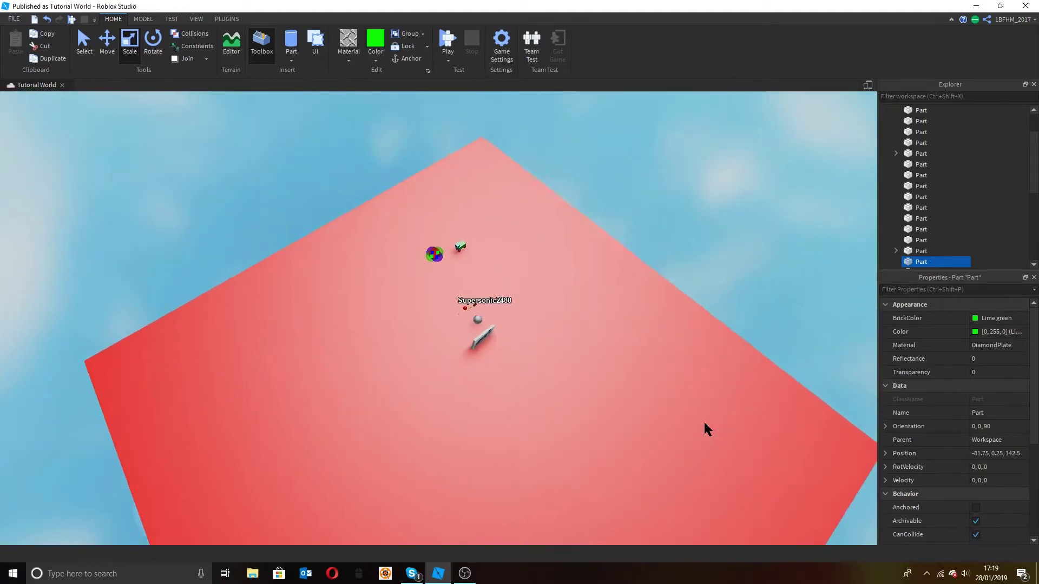
scroll(704, 420, "up", 3)
scroll(704, 420, "up", 8)
scroll(703, 421, "down", 8)
scroll(703, 420, "up", 7)
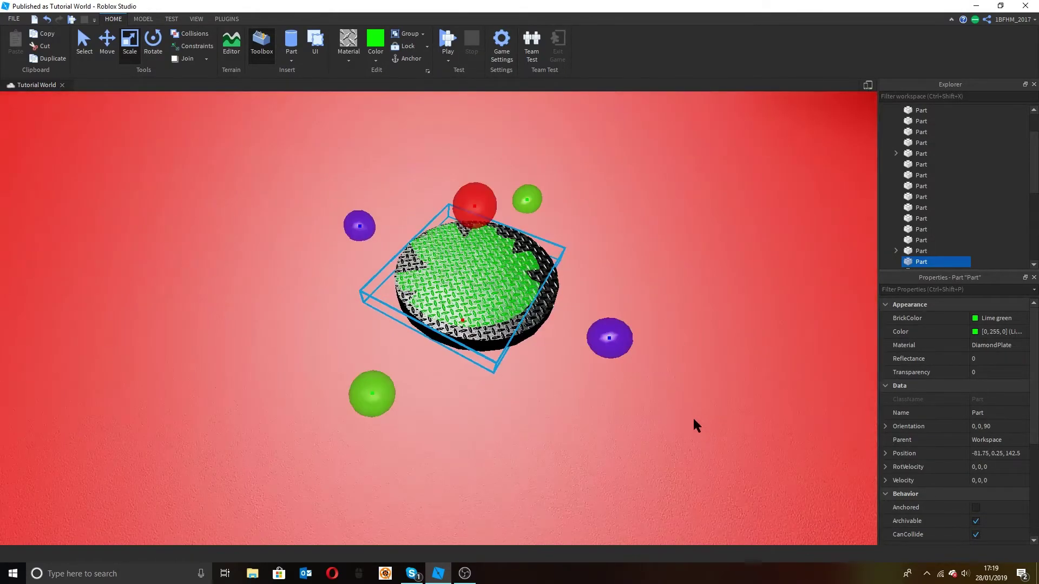
Scale the green disc upwards so it rises above the black one at position -81.75, 0.5, 142.75, and deselect it.
right_click_drag(580, 320, 580, 319)
scroll(580, 319, "up", 4)
scroll(579, 319, "down", 3)
left_click_drag(367, 180, 341, 152)
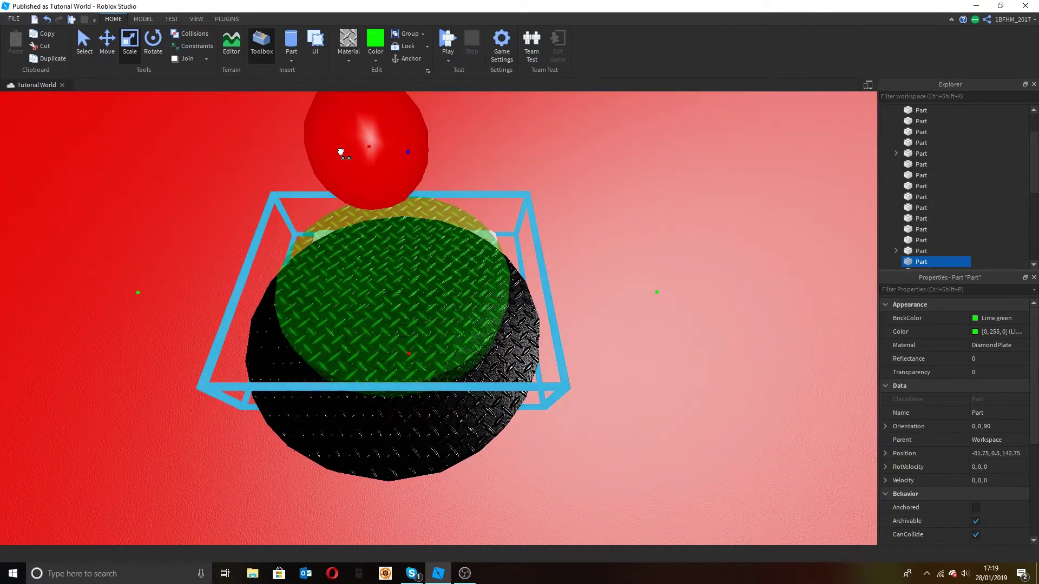
scroll(401, 327, "up", 3)
scroll(398, 341, "down", 4)
right_click_drag(401, 327, 409, 348)
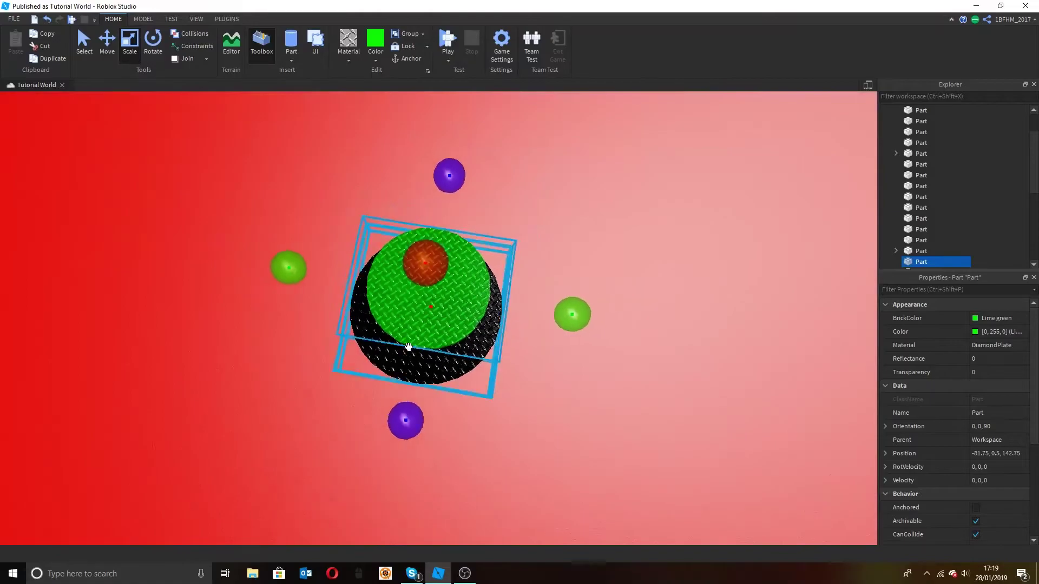
middle_click_drag(409, 348, 474, 341)
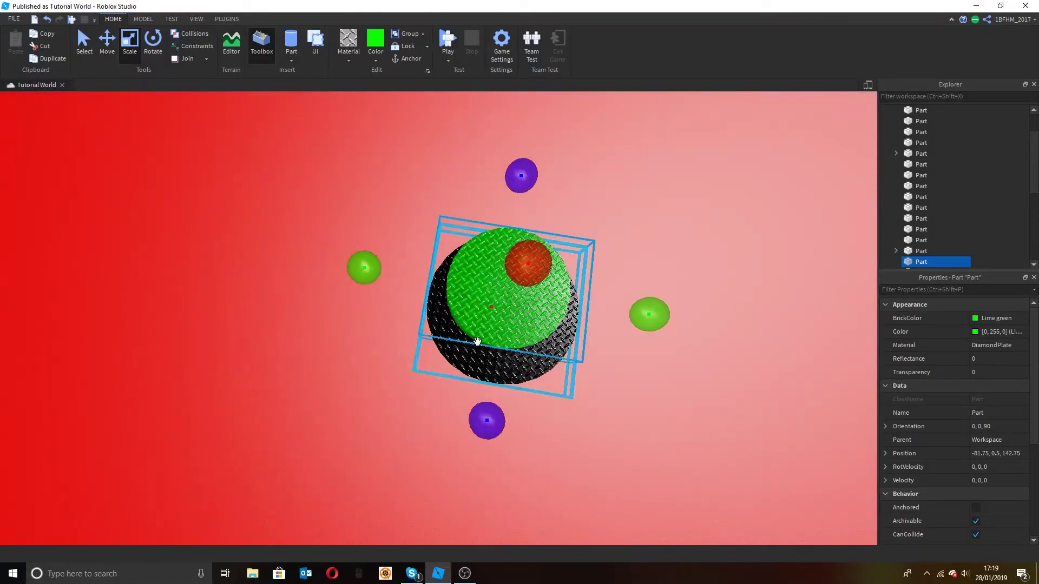
left_click(590, 248)
key("d")
key("a")
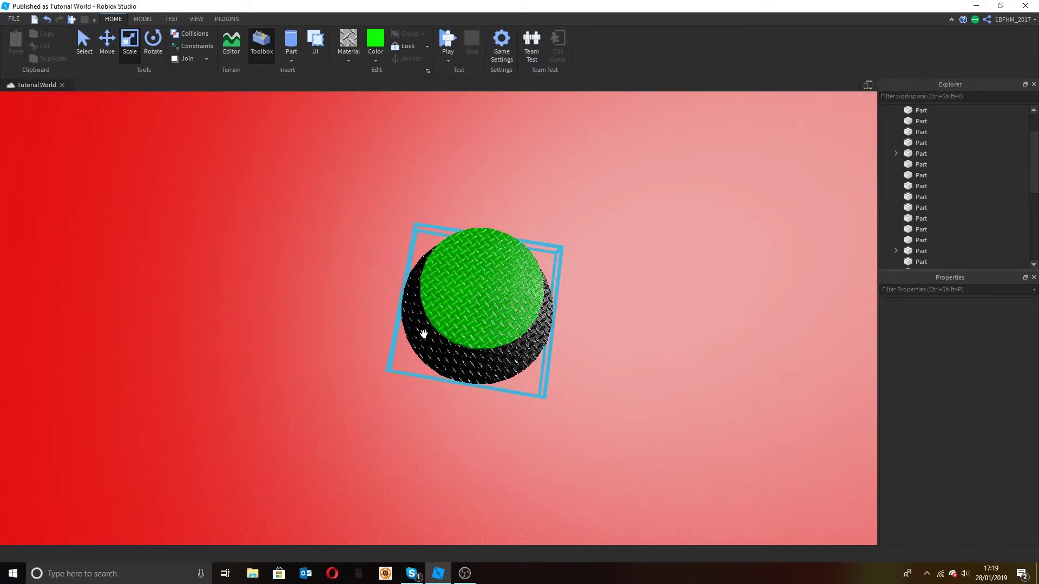
Negate the Lime green disc so that it can cut into the black disc.
scroll(507, 390, "up", 5)
right_click_drag(506, 389, 506, 387)
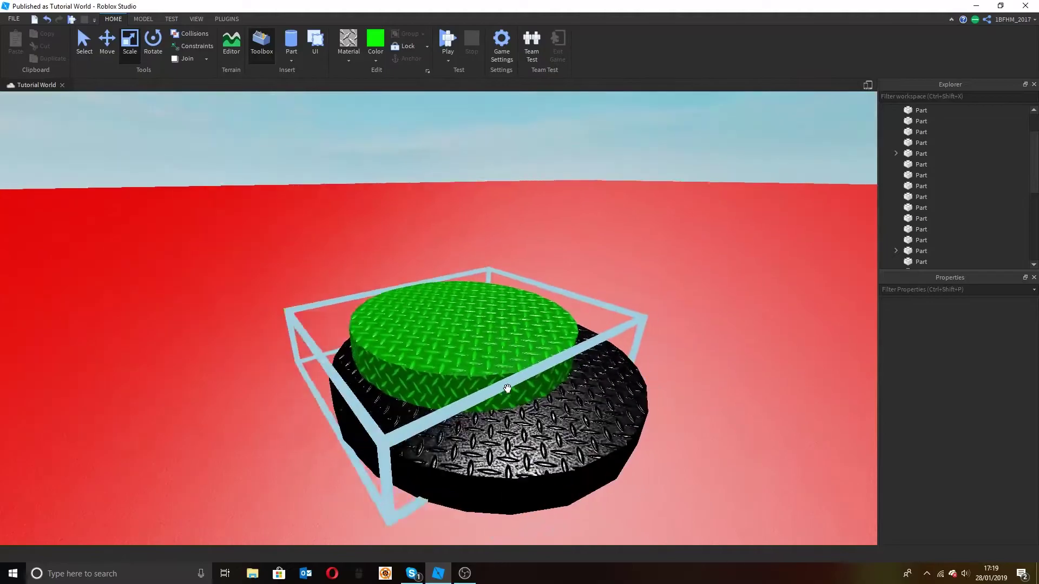
left_click(471, 283)
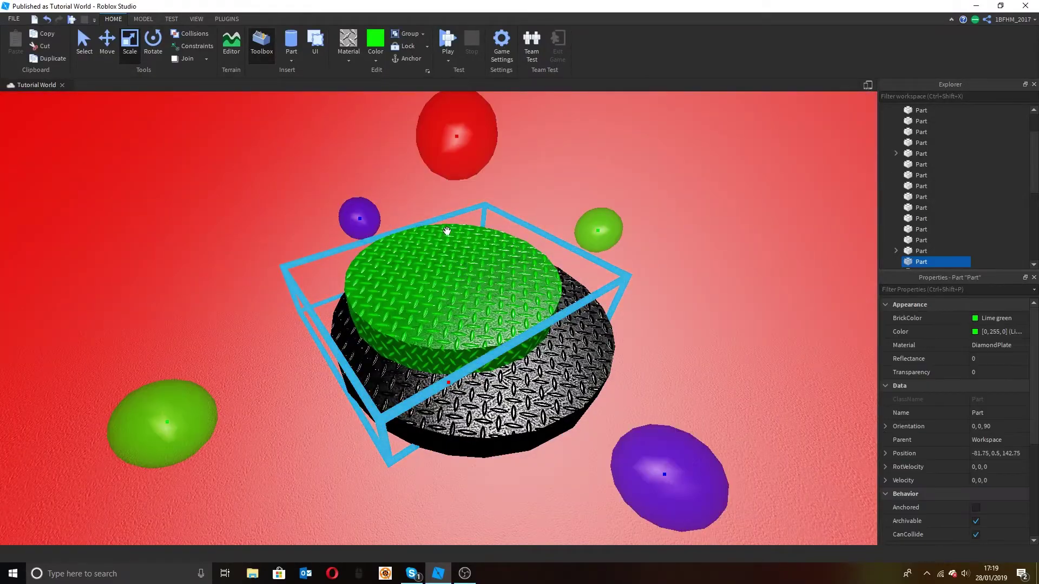
scroll(456, 241, "down", 3)
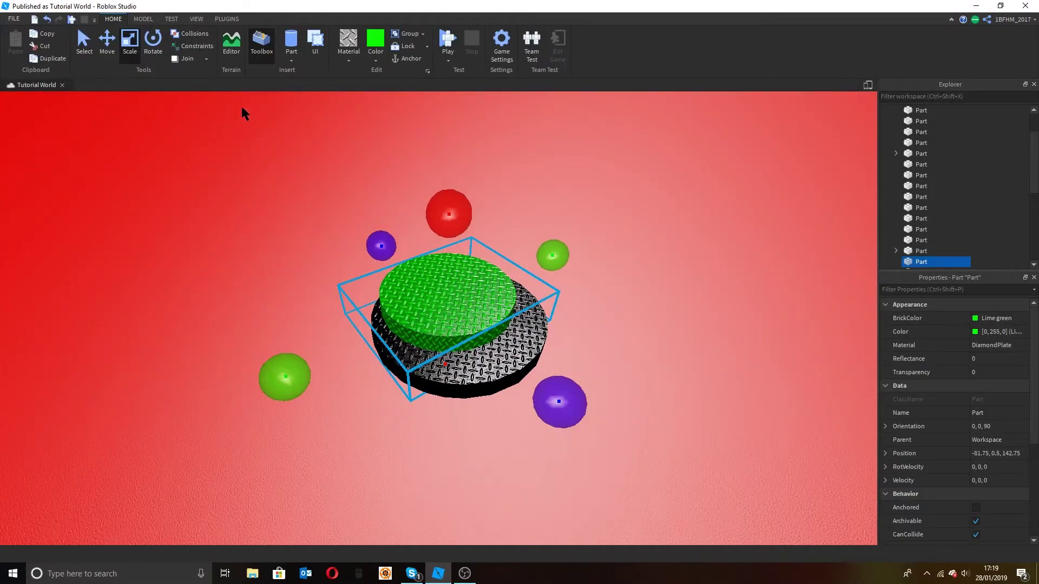
left_click(228, 19)
left_click(151, 22)
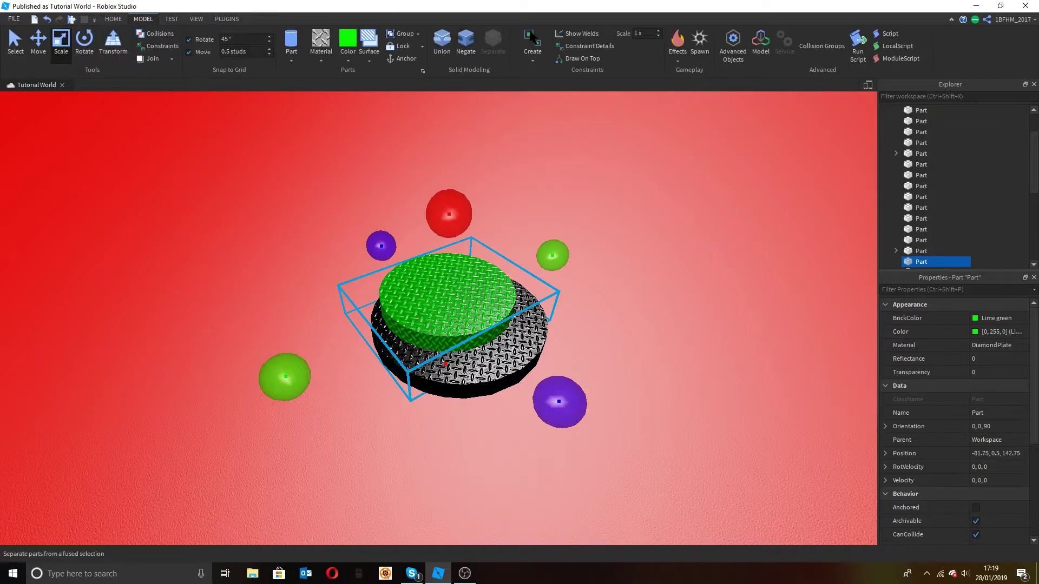
left_click(464, 46)
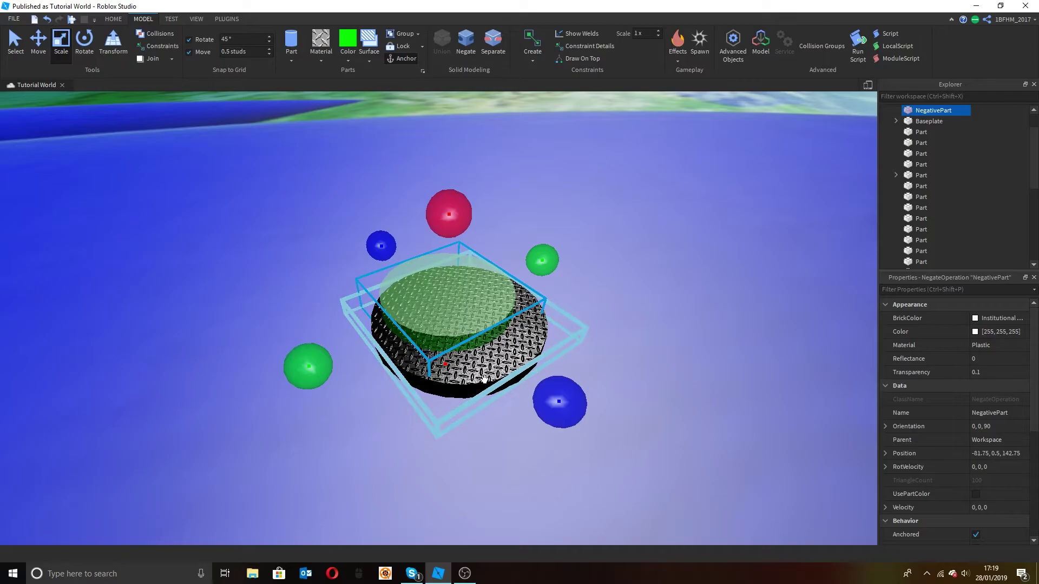
Try a union of the negated disc with the black disc, inspect the cut from above, and undo the union.
left_click(484, 379, "ctrl")
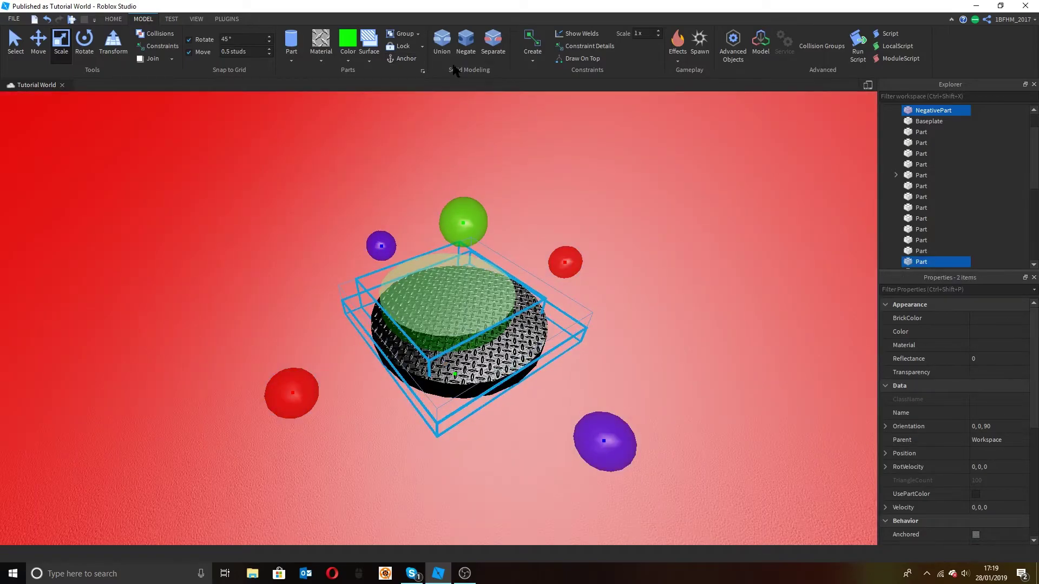
left_click(442, 41)
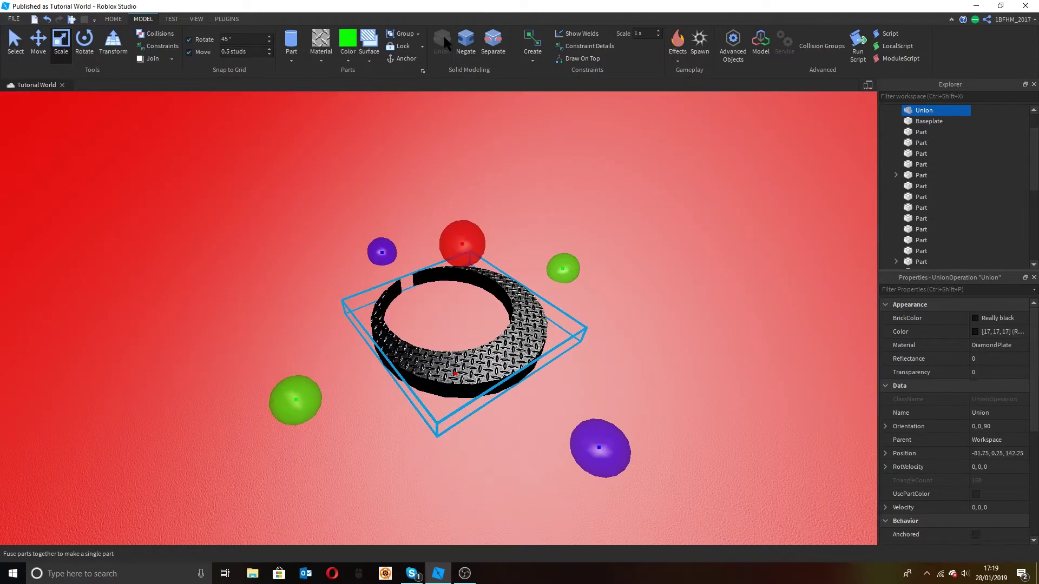
right_click_drag(450, 321, 450, 320)
scroll(449, 320, "up", 4)
scroll(449, 320, "down", 3)
scroll(450, 320, "down", 2)
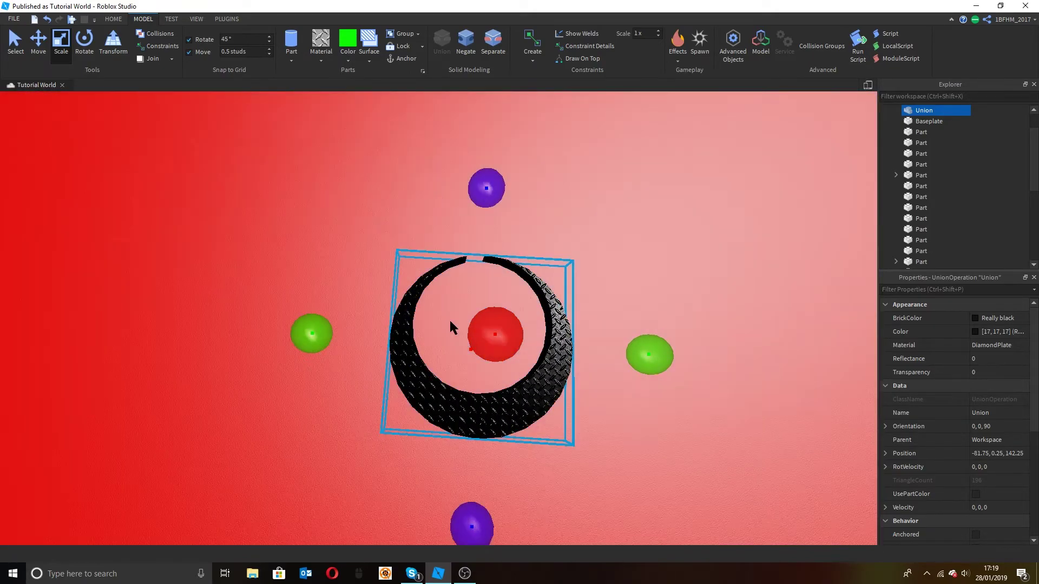
left_click(47, 19)
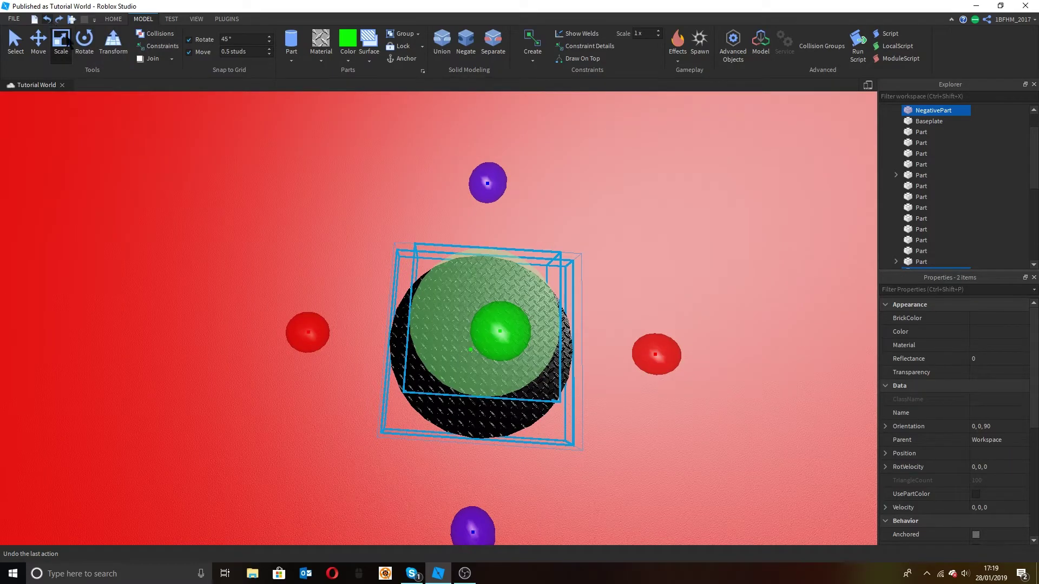
Scale only the negated disc up to a wider diameter, ending at position -81.5, 0.5, 142.75.
left_click_drag(297, 329, 311, 313)
left_click(395, 189)
left_click(484, 329)
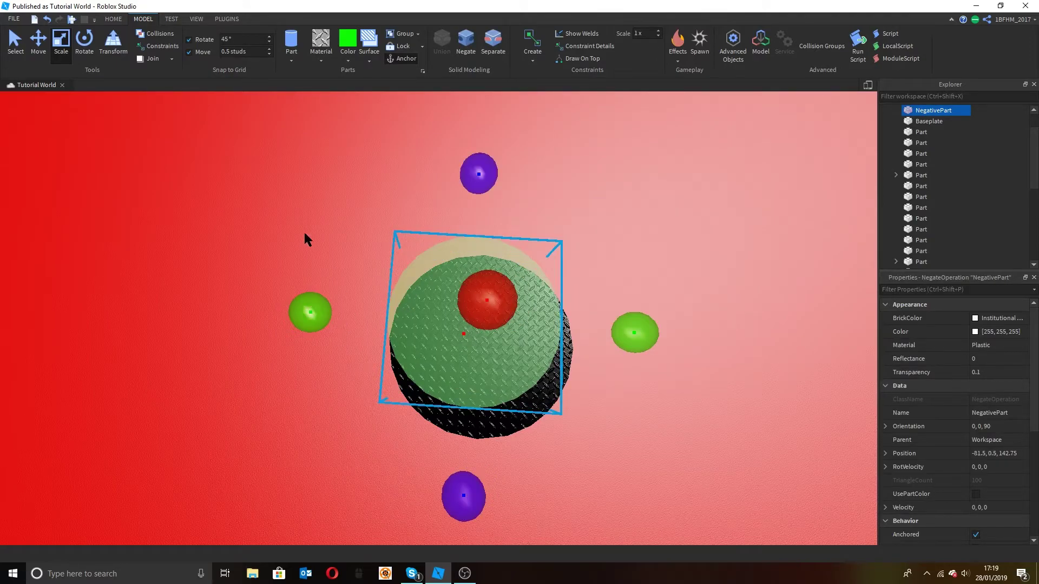
Set the move snap to 0.25 studs and shift the negated disc sideways to position -81.75, 0.5, 142.75.
left_click(45, 42)
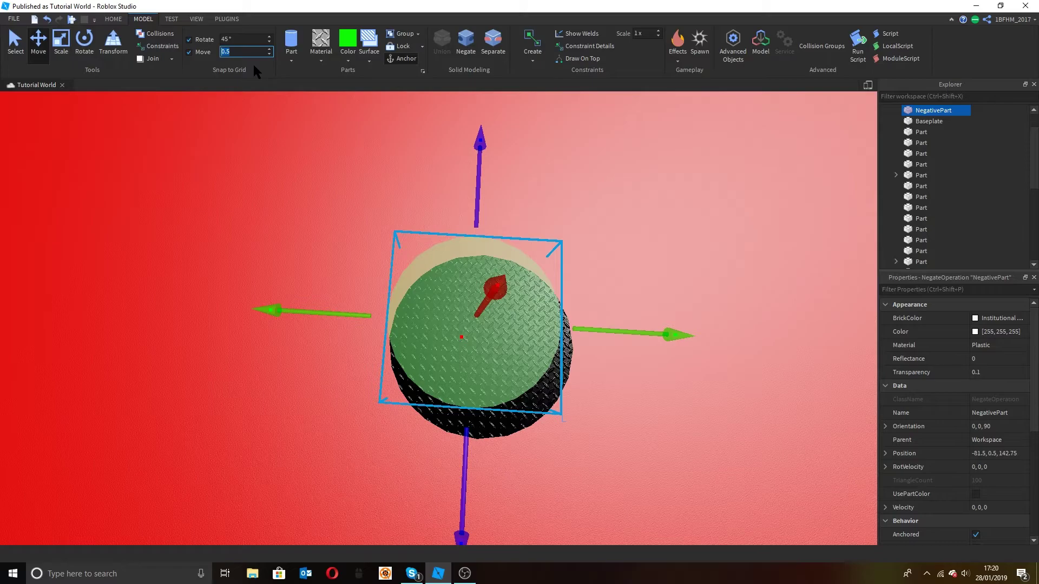
key("Return")
mouse_move(319, 324)
left_mouse_down()
mouse_move(330, 320)
mouse_move(320, 321)
left_mouse_up()
key("s")
right_click_drag(324, 316, 323, 316)
key("w")
scroll(324, 316, "down", 5)
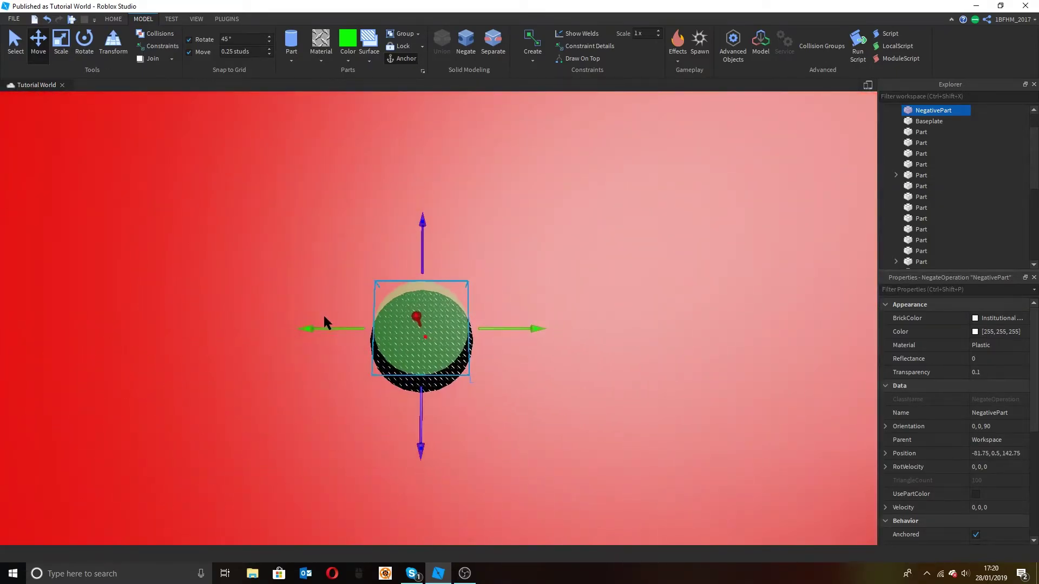
scroll(454, 130, "up", 1)
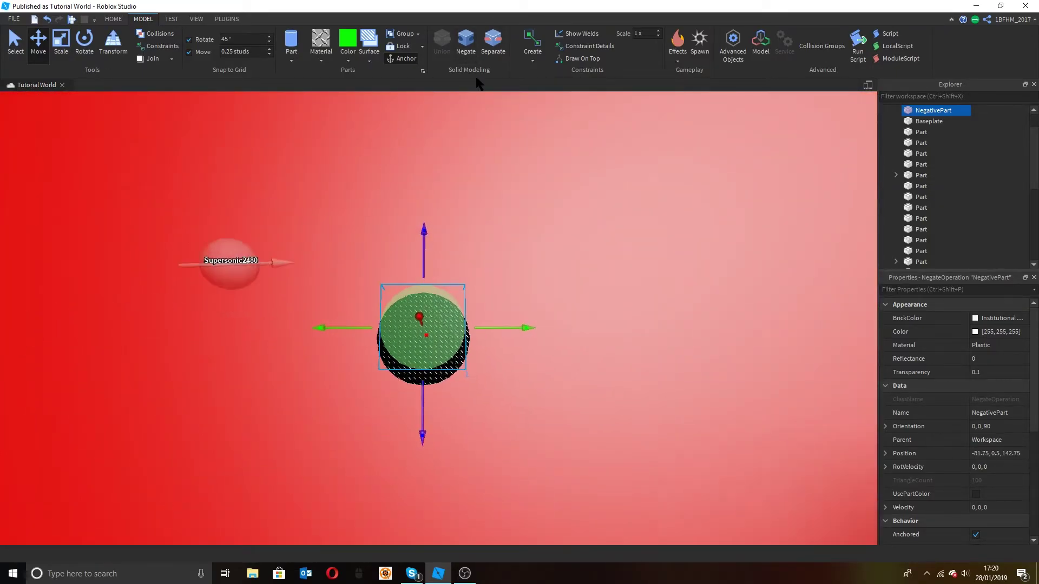
Union the negated disc with the black disc to cut it into a crescent, and check the shape.
left_click(443, 382, "ctrl")
left_click(447, 56)
right_click_drag(457, 234, 459, 237)
scroll(458, 236, "up", 6)
scroll(459, 237, "up", 3)
scroll(458, 237, "up", 3)
scroll(459, 237, "up", 3)
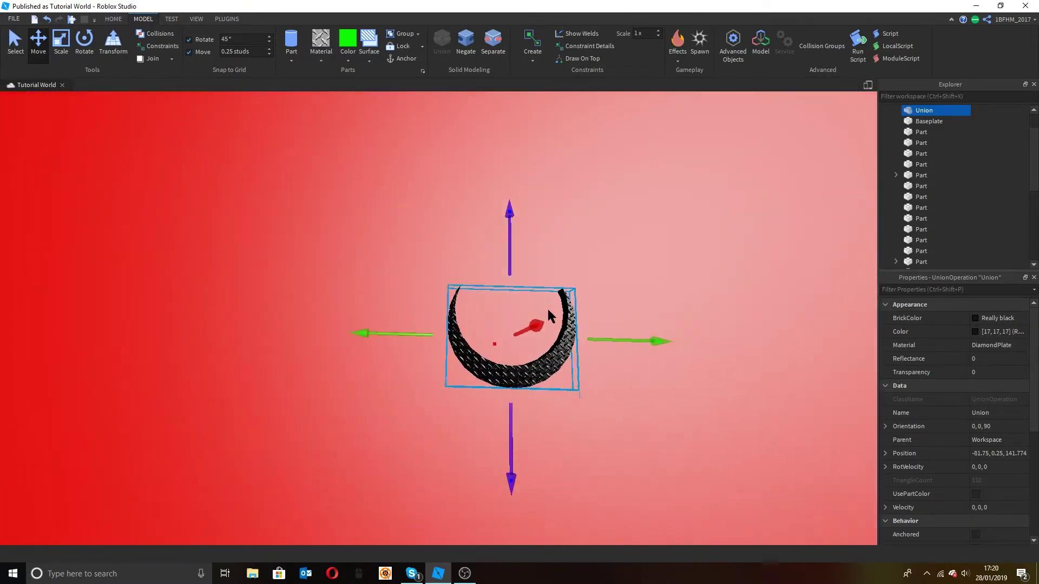
Carry the black crescent over to the four-legged figure and place it in front of the head.
left_click_drag(548, 314, 548, 314)
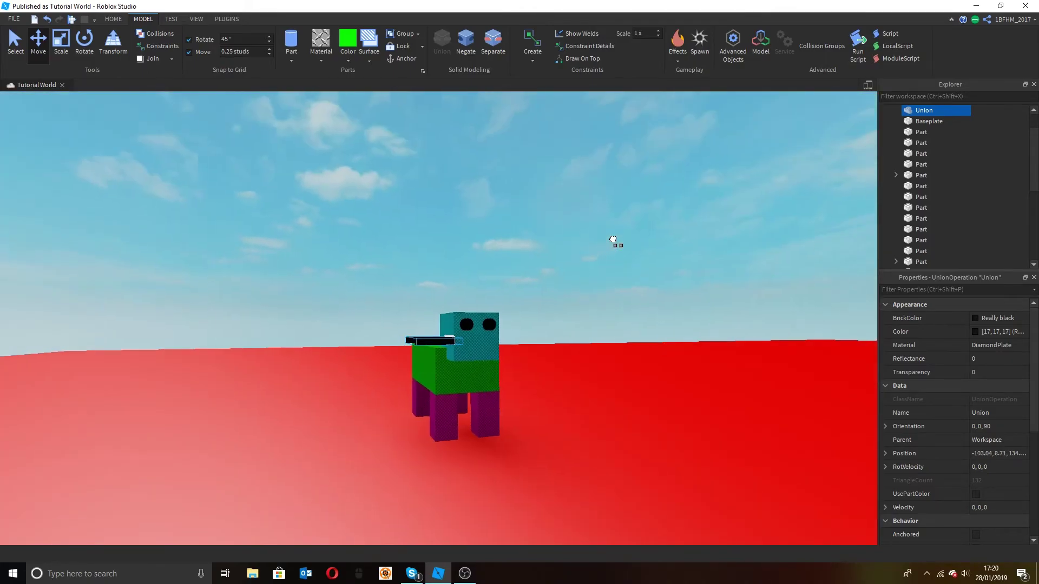
left_click_drag(614, 240, 420, 219)
right_click_drag(420, 218, 420, 220)
scroll(421, 221, "down", 3)
Rotate the crescent to orientation -90, 0, 0 so it stands upright as a smile facing out from the head.
left_click(84, 41)
right_click_drag(322, 185, 548, 268)
left_click_drag(545, 358, 300, 407)
left_click(405, 180)
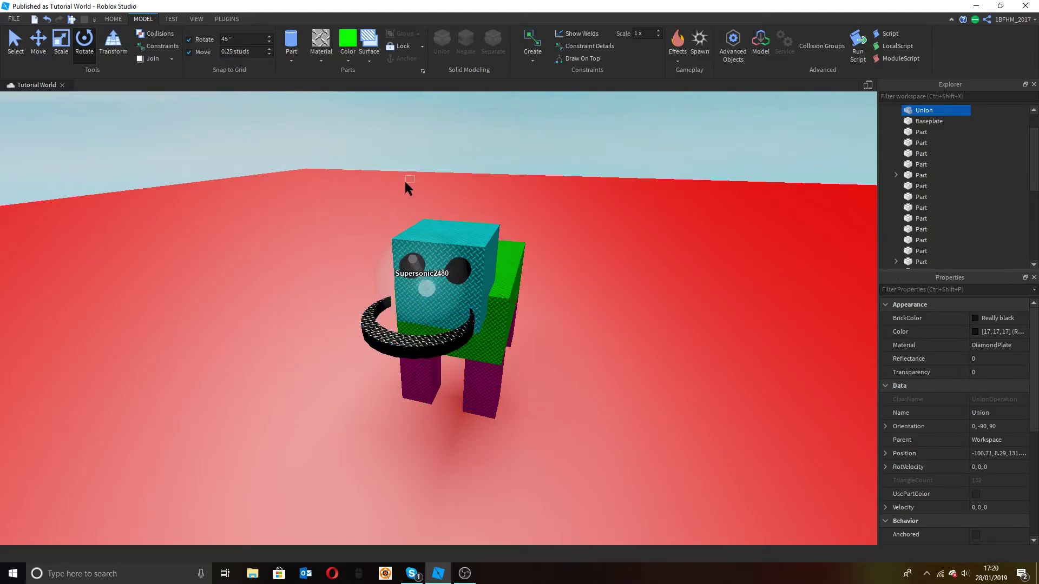
left_click(400, 341)
left_click_drag(419, 202, 336, 386)
left_click_drag(340, 440, 372, 457)
key("f")
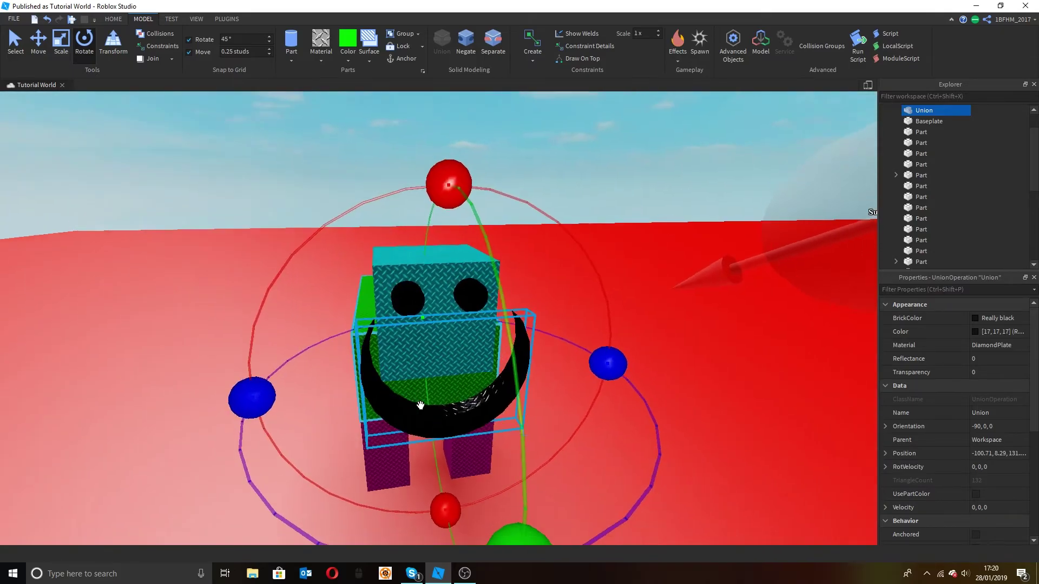
Move the crescent back against the front face of the head, to an X position of -102.71.
scroll(332, 252, "down", 5)
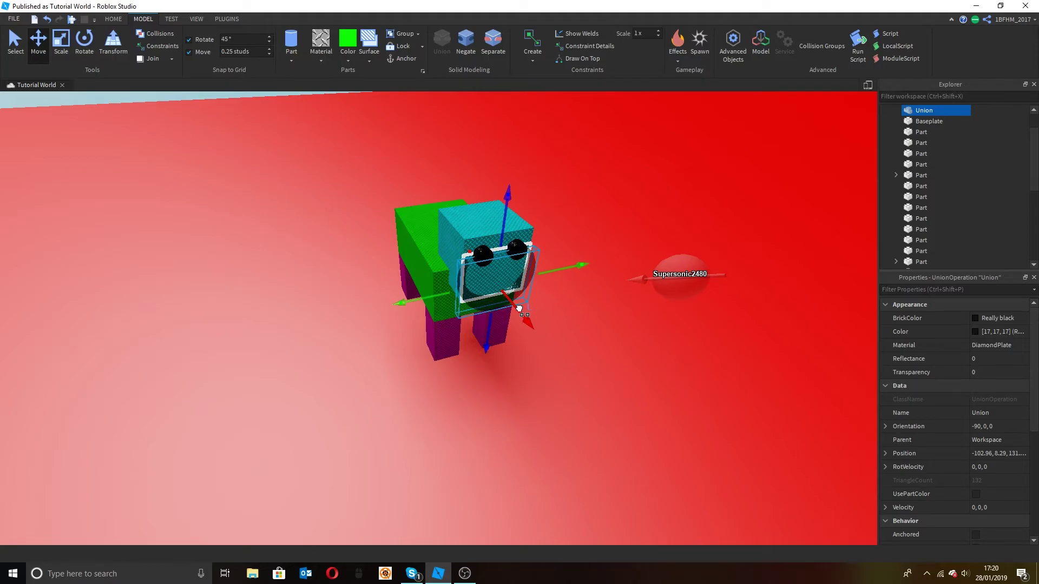
key("f")
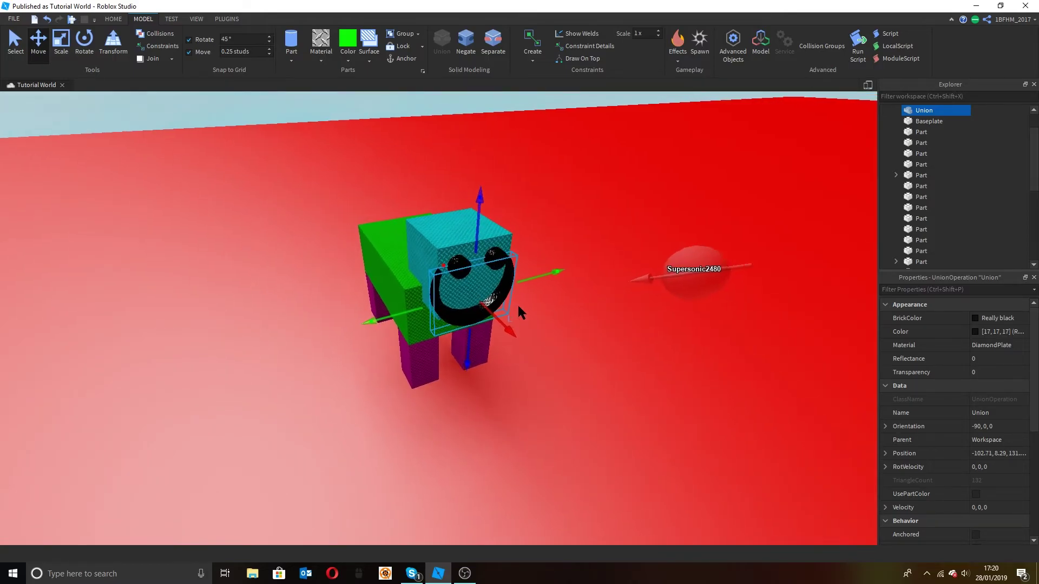
scroll(304, 172, "down", 3)
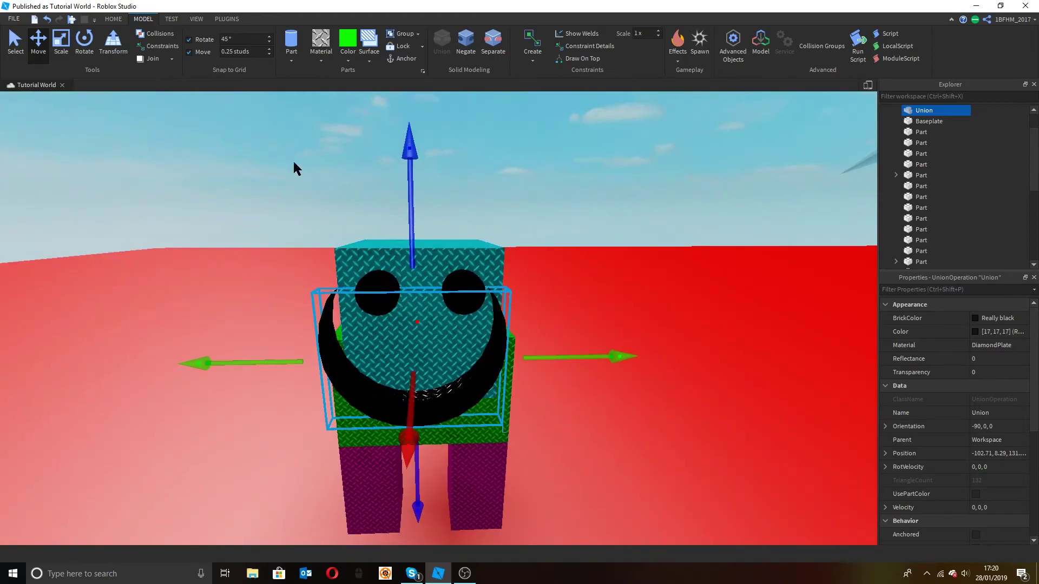
Scale the crescent down to a smaller mouth and place it below the eyes at about -102.798, 7.939.
left_click(59, 40)
left_click_drag(401, 196, 407, 254)
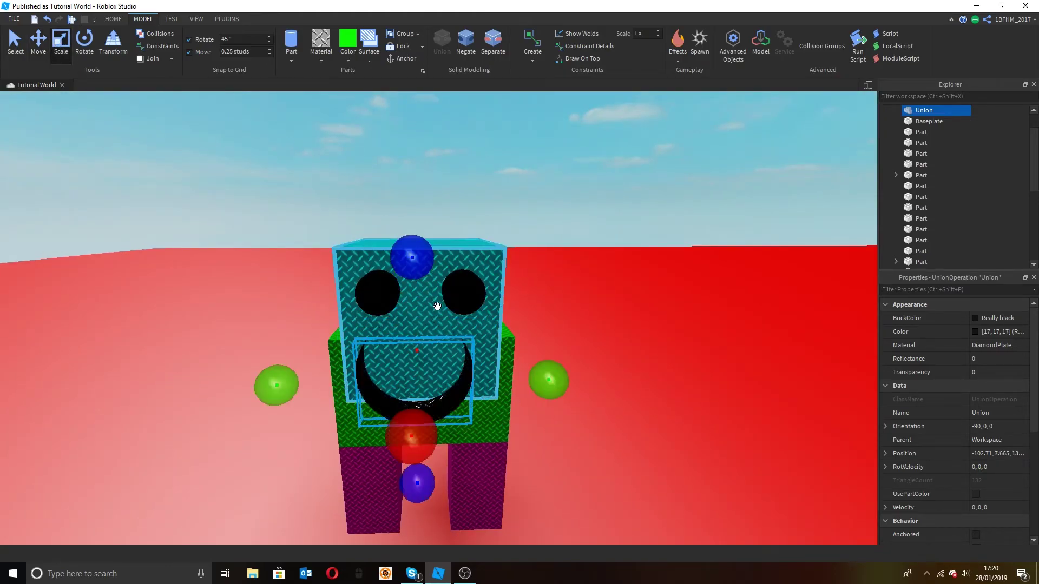
scroll(464, 383, "down", 2)
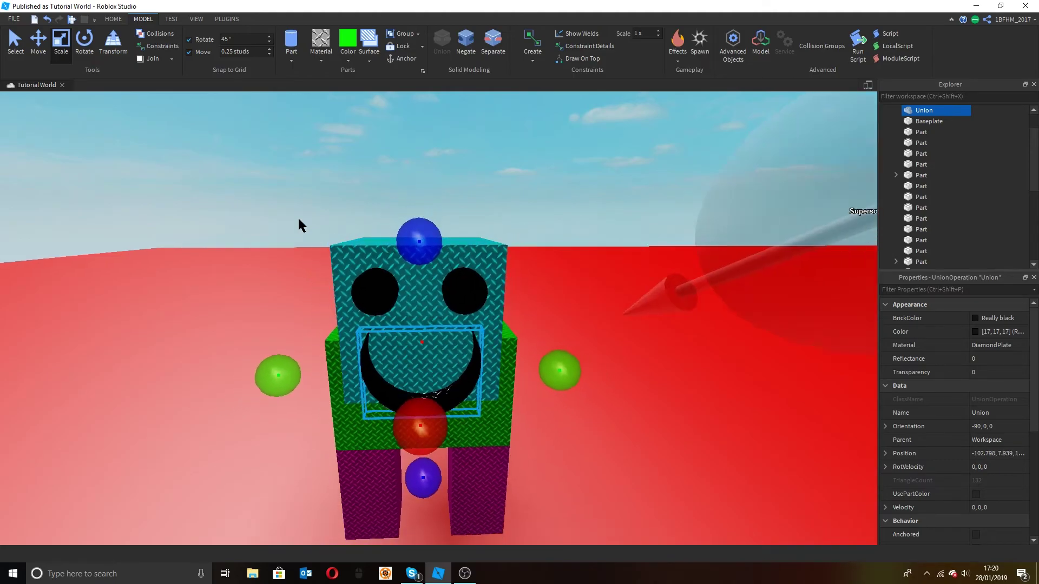
Recolour the crescent mouth to Really red, enable UsePartColor for it, and deselect it.
left_click(348, 61)
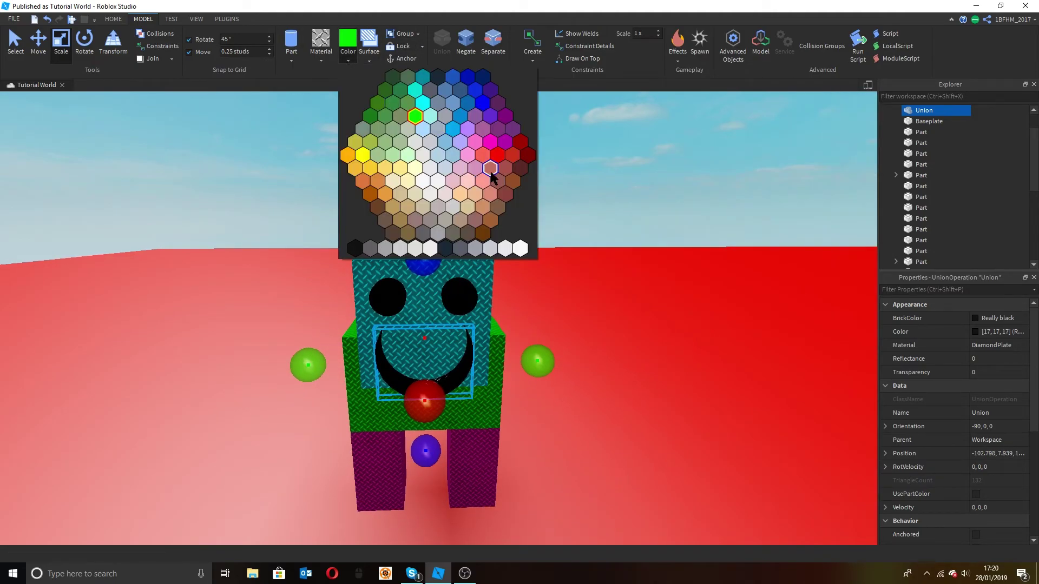
left_click(498, 157)
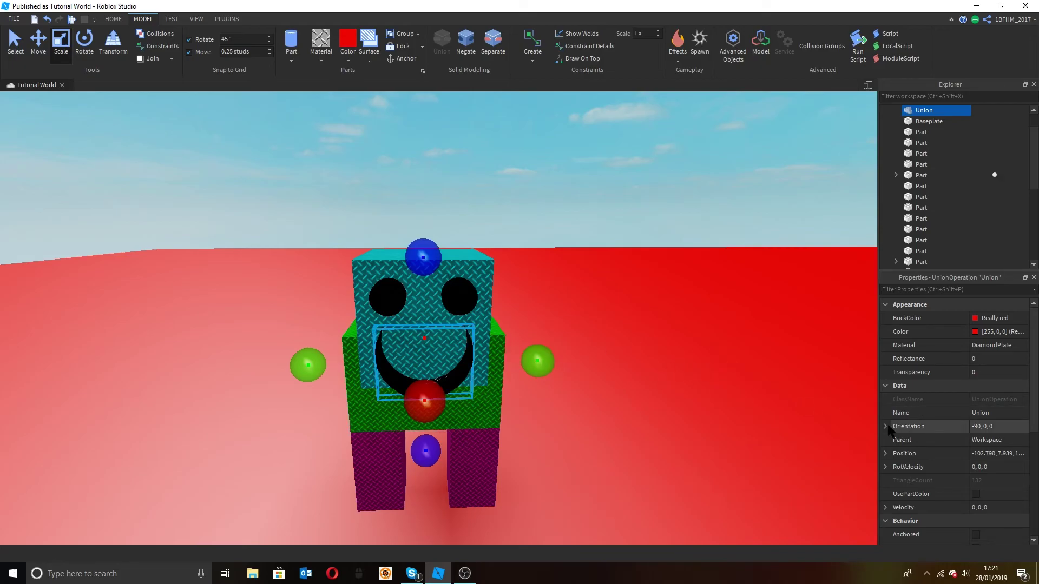
scroll(963, 475, "down", 3)
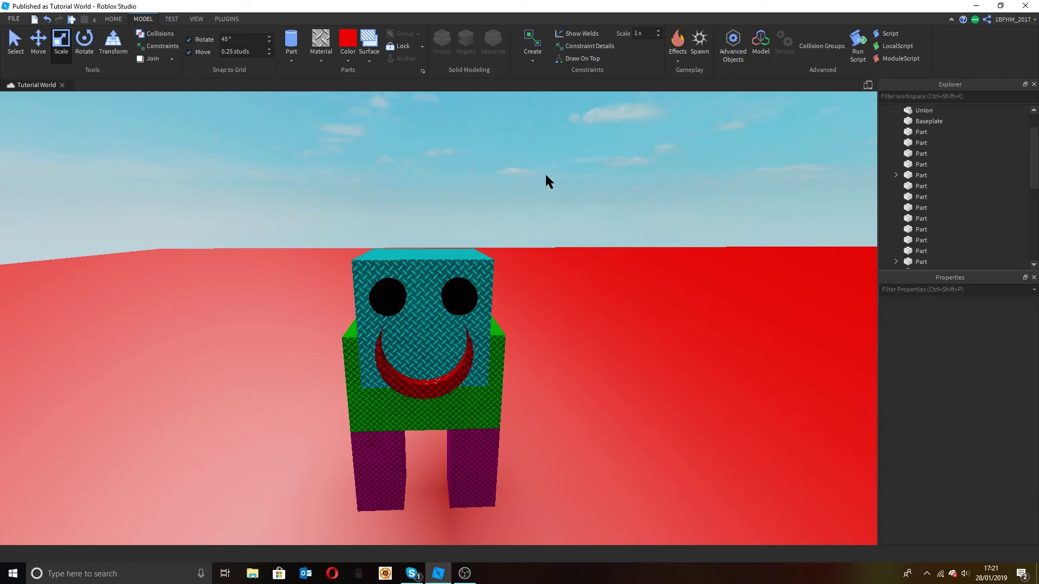
Examine the figure's head and mouth from the side and the whole build from a distance.
right_click_drag(525, 298, 528, 279)
scroll(528, 278, "up", 5)
scroll(529, 279, "down", 5)
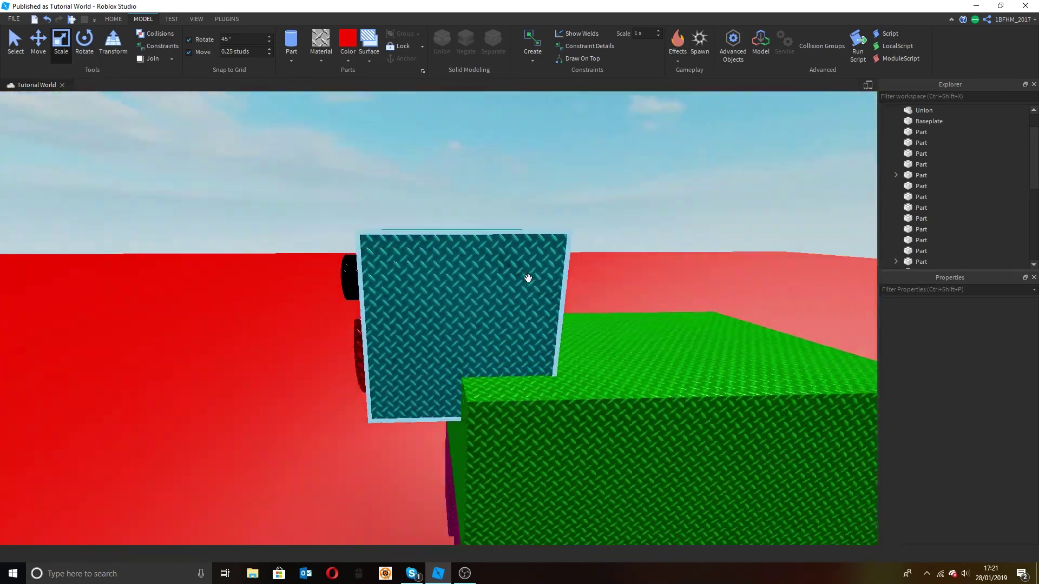
scroll(530, 276, "down", 10)
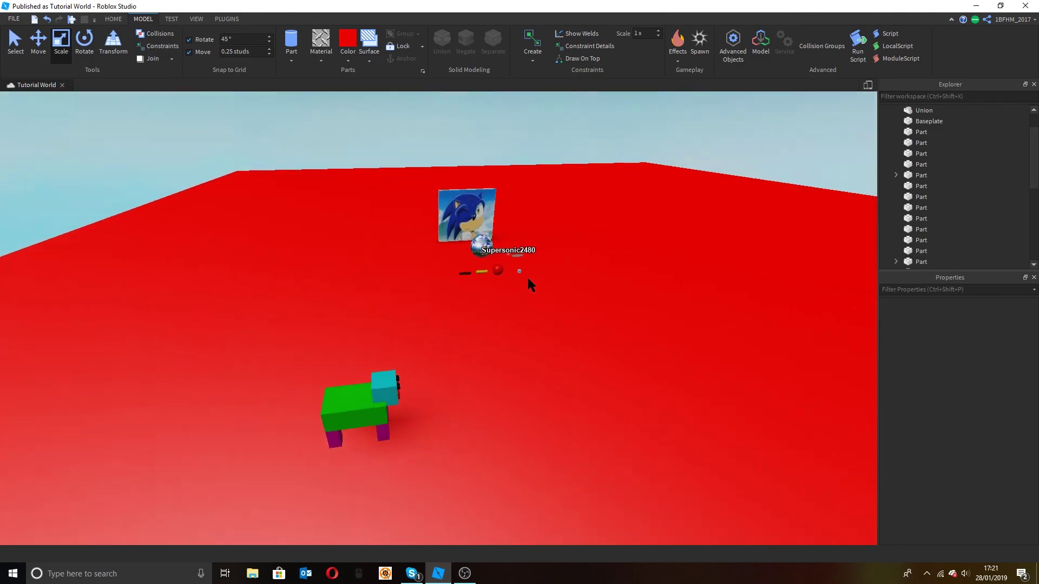